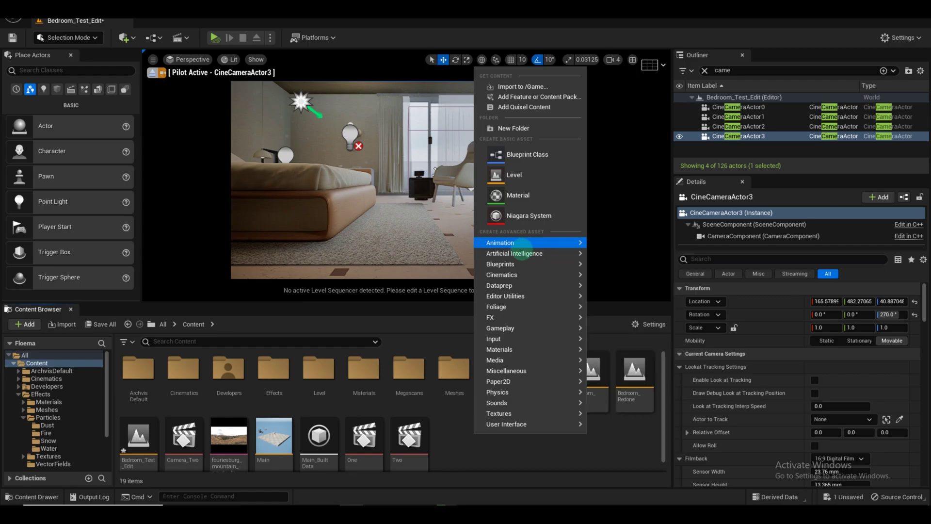
Create a new Level Sequence from the Cinematics menu and name it Camera_3.
mouse_move(509, 269)
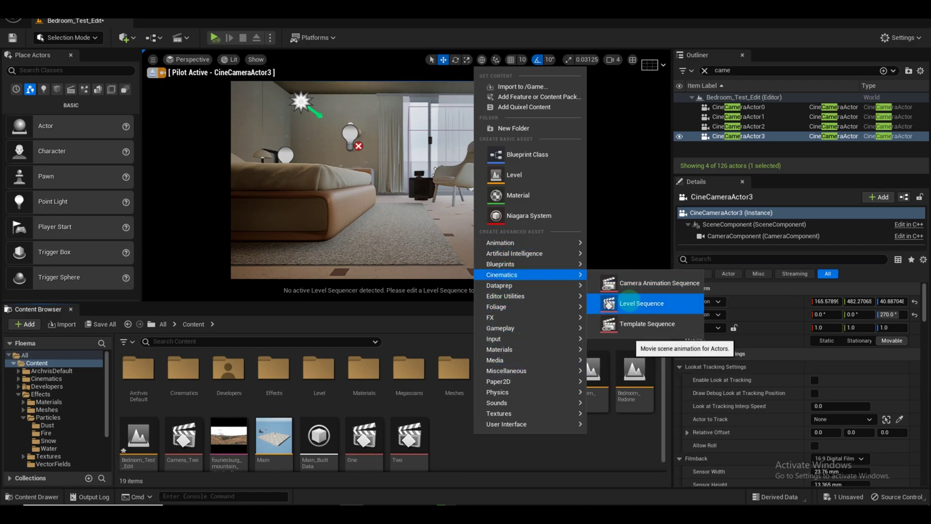
left_click(630, 303)
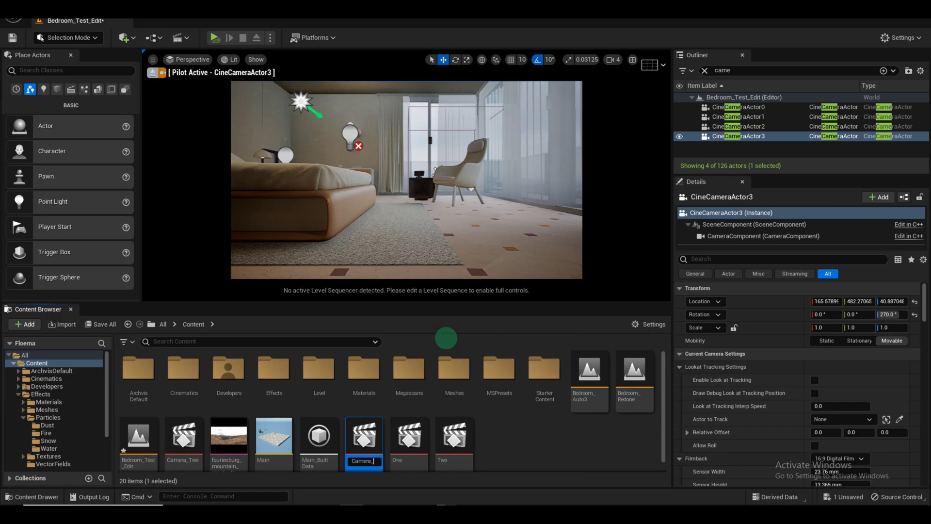
key("Return")
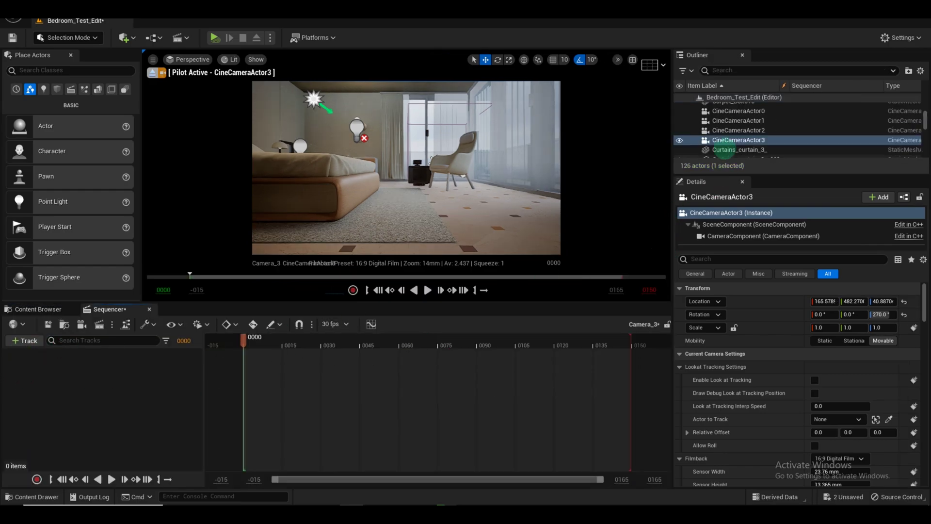
Add CineCameraActor3 to the Camera_3 sequence and bind its Camera Cuts to CineCameraActor3.
left_click_drag(738, 140, 69, 376)
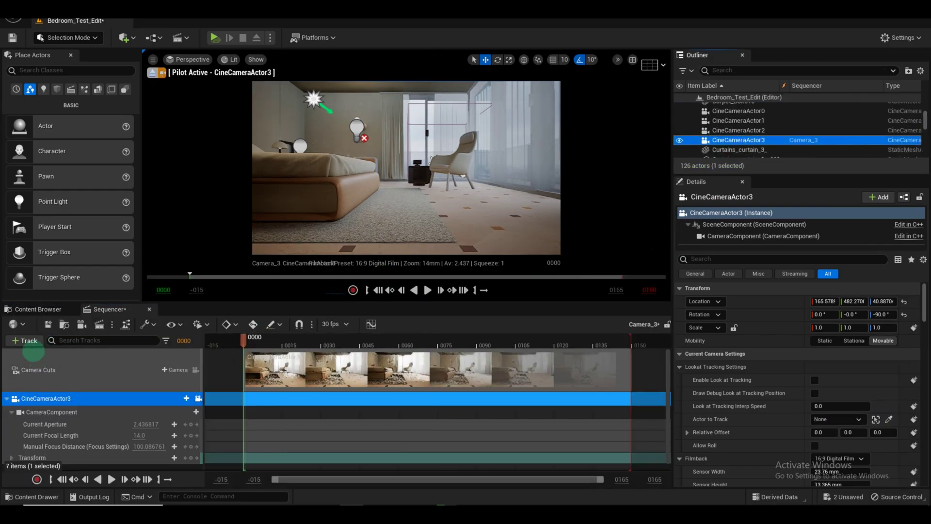
left_click(29, 340)
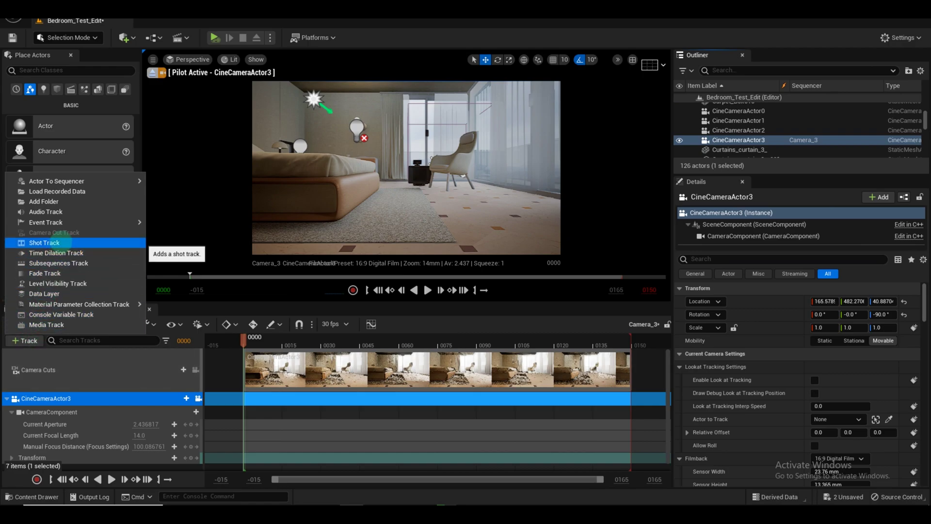
left_click(64, 242)
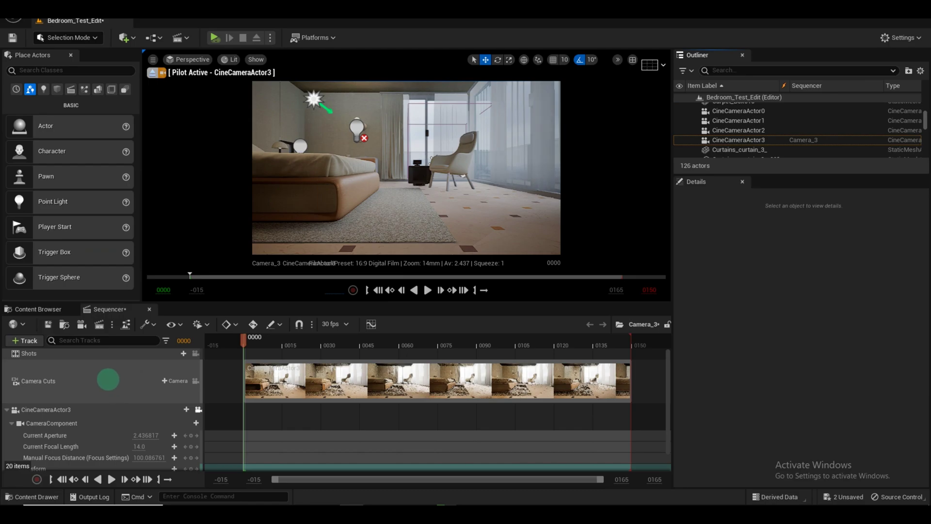
left_click(164, 381)
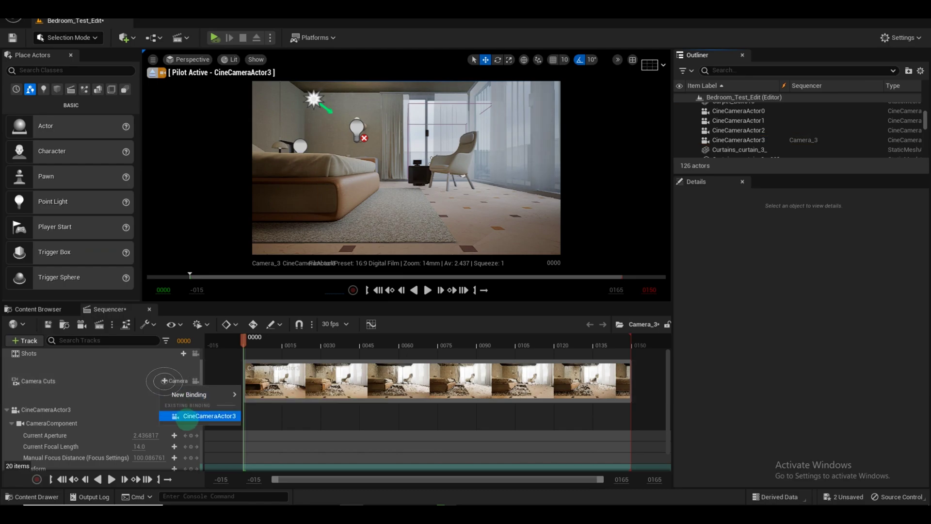
left_click(187, 417)
Delete the unwanted Shots track from the sequence.
left_click(101, 354)
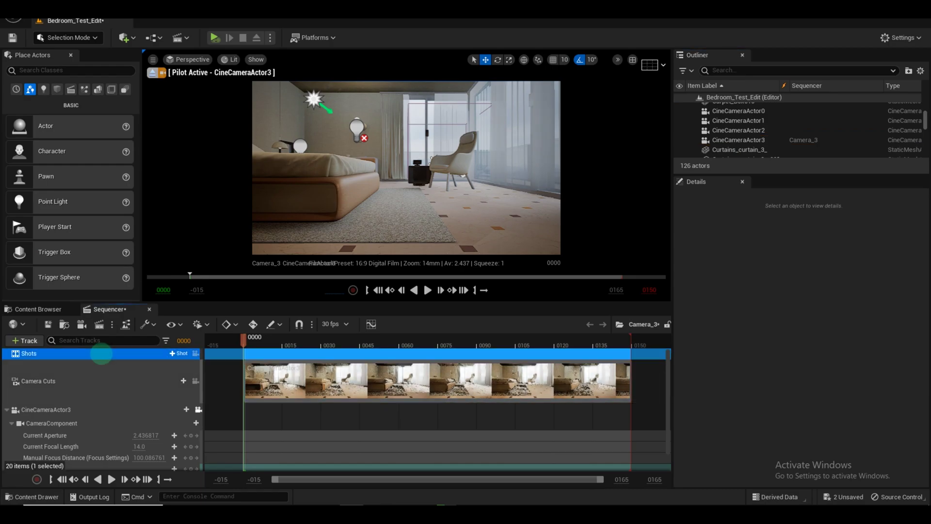
key("Delete")
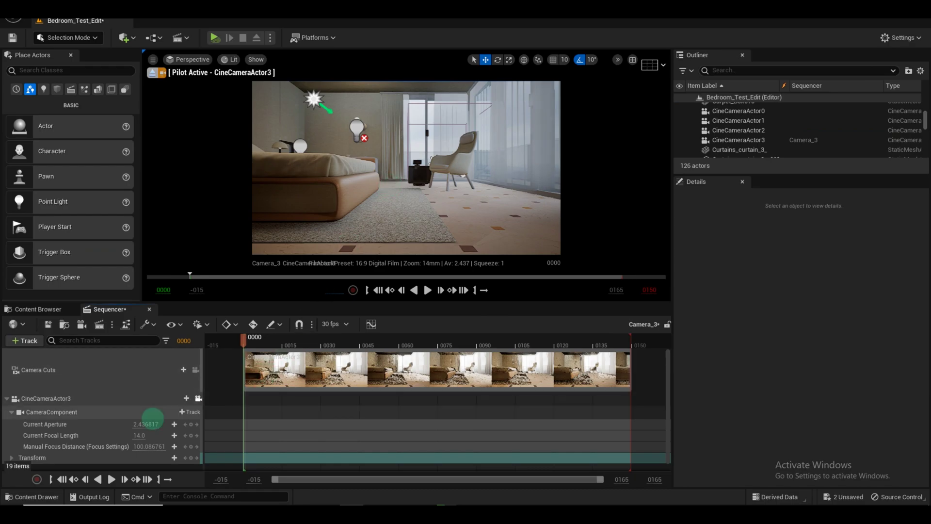
scroll(136, 421, "down", 1)
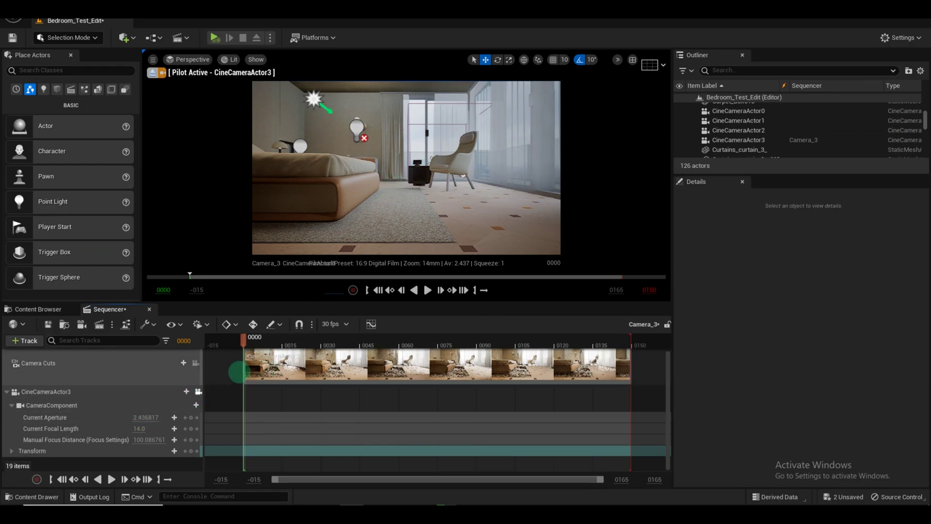
Expand the camera's Transform channels and key its transform at frame 0.
left_click(11, 450)
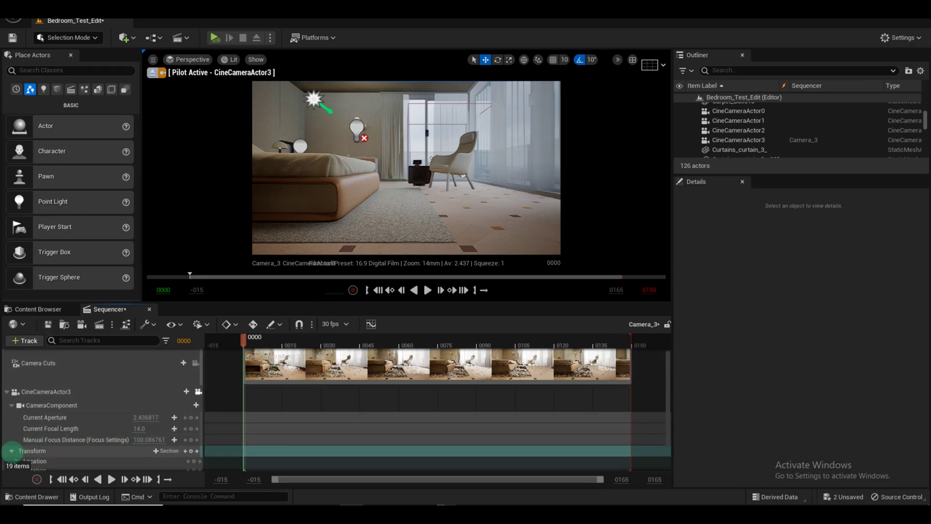
scroll(119, 426, "down", 3)
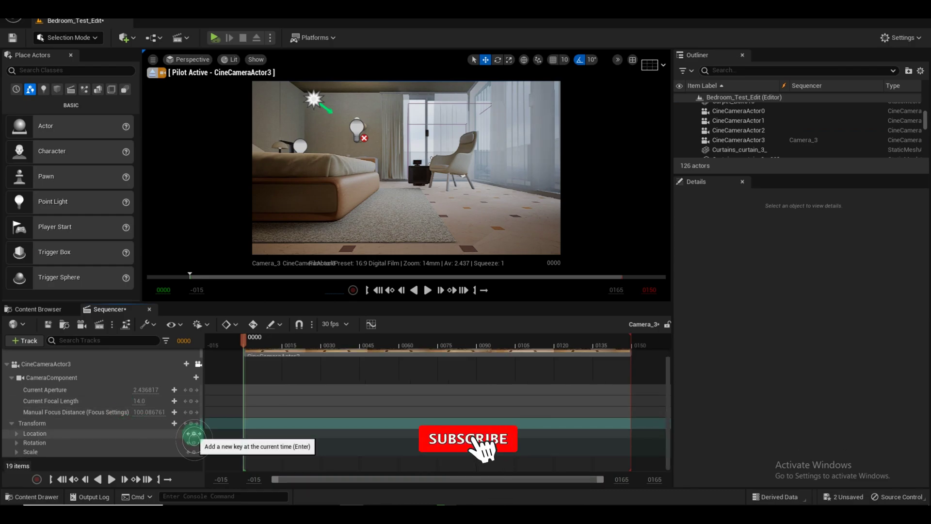
left_click(193, 435)
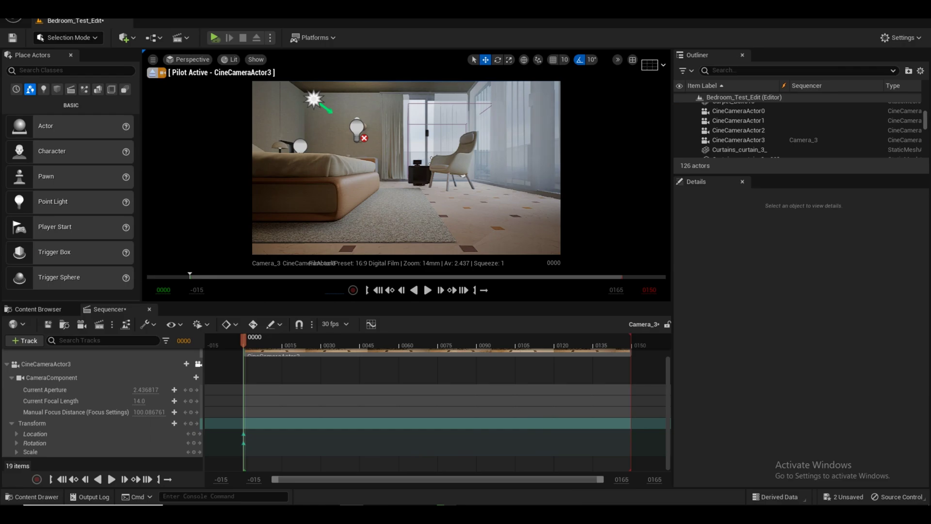
Pilot the camera to a low bed close-up and key location and rotation at frame 117.
right_click_drag(406, 167, 406, 167)
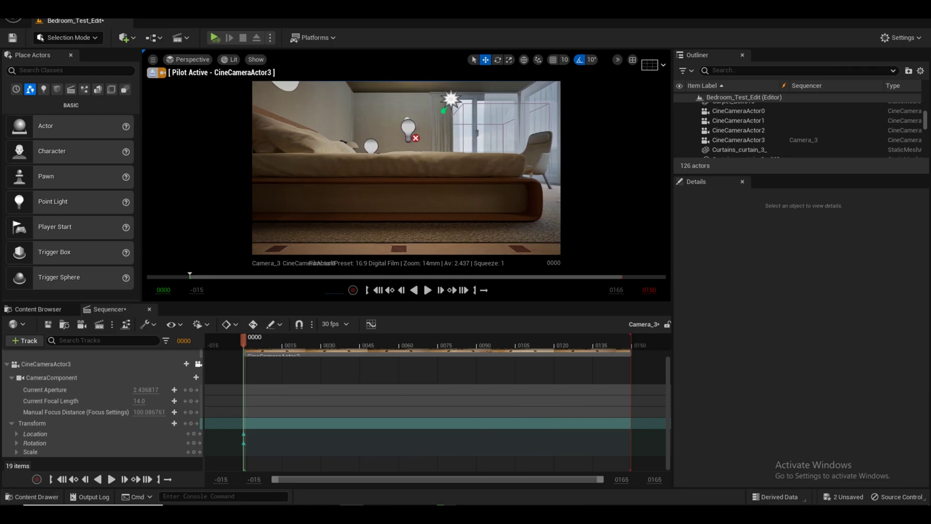
left_click_drag(244, 340, 544, 359)
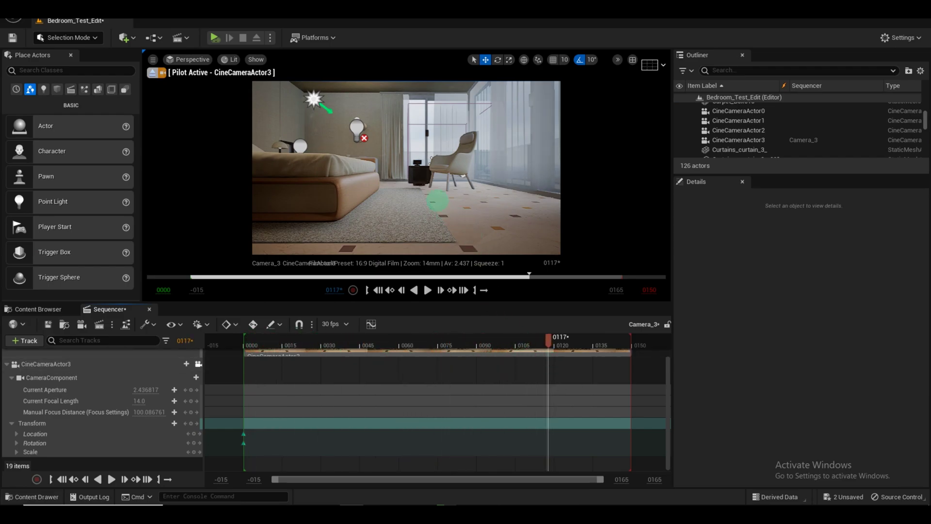
right_click_drag(407, 167, 381, 174)
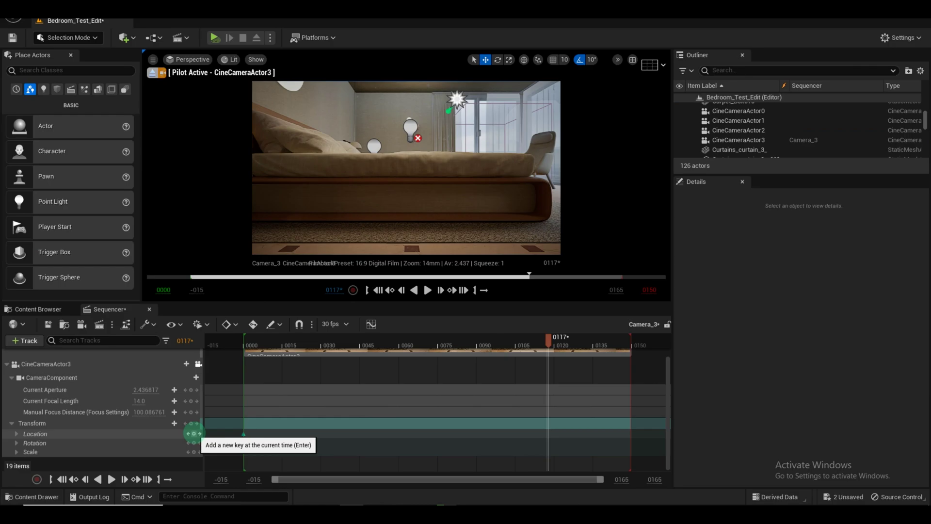
left_click(193, 434)
left_click(194, 442)
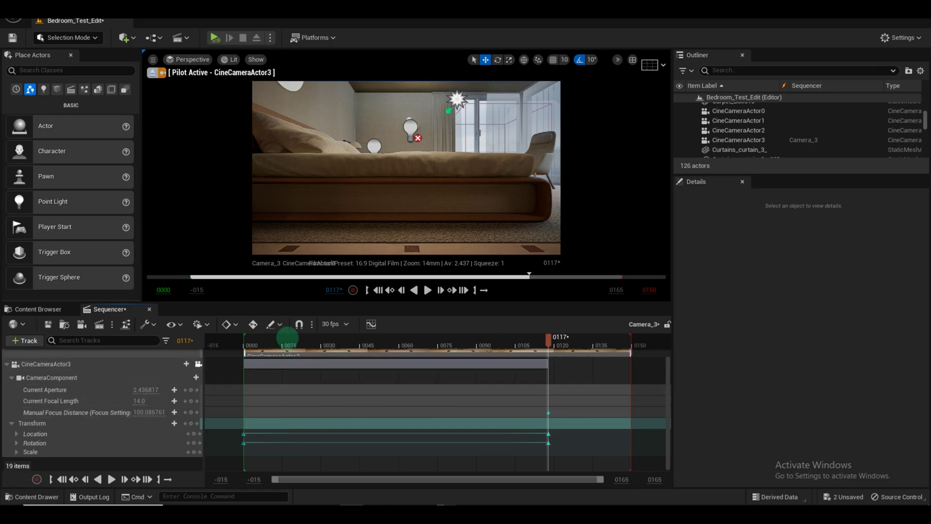
Play the camera move back from the start and save with Ctrl+S.
left_click(401, 290)
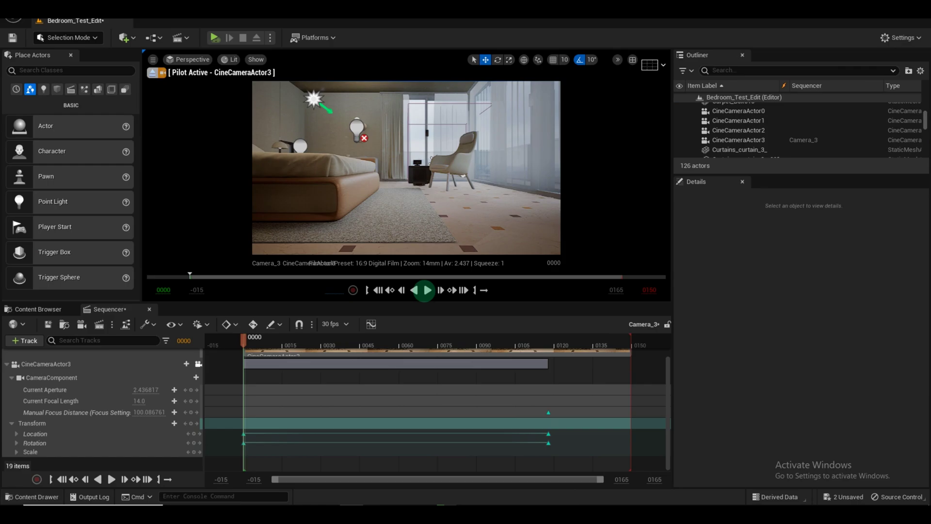
left_click(426, 290)
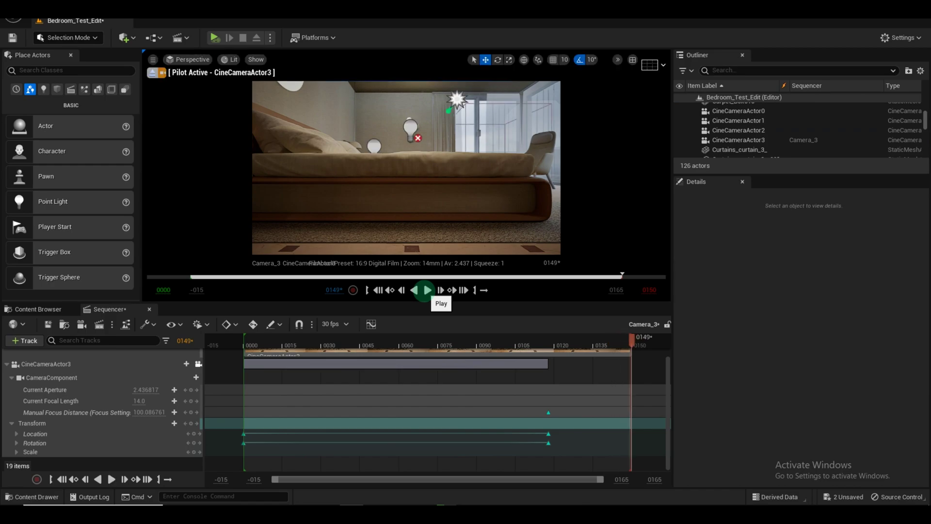
key("ctrl+s")
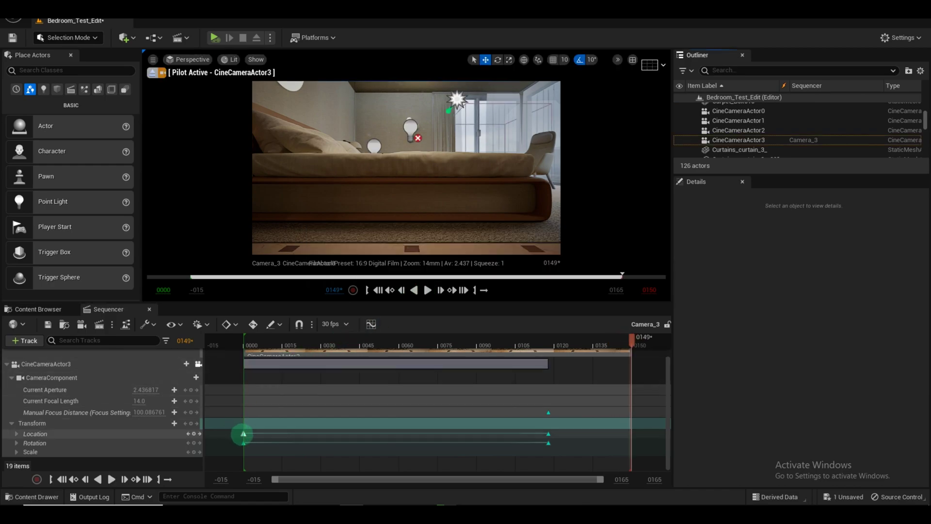
Set the sequence display frame rate to 24 fps.
left_click(148, 323)
left_click(169, 322)
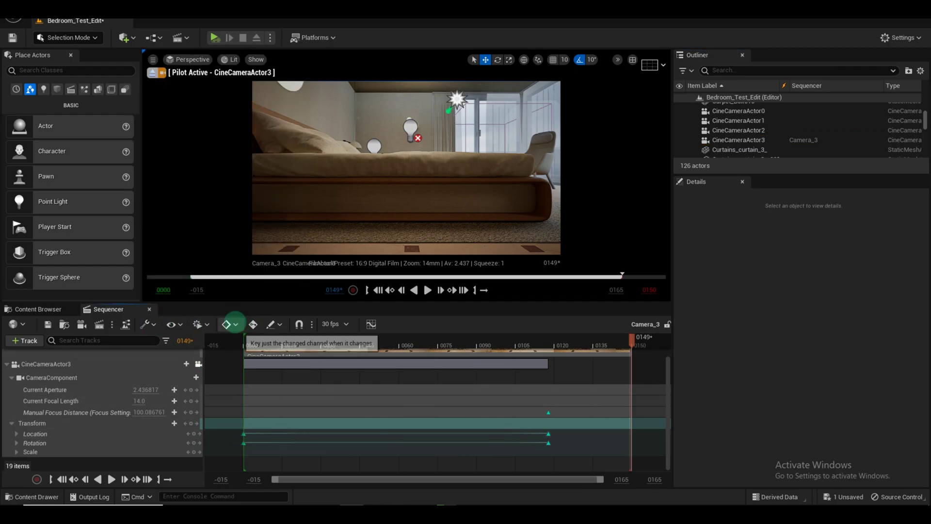
left_click(181, 324)
left_click(181, 324)
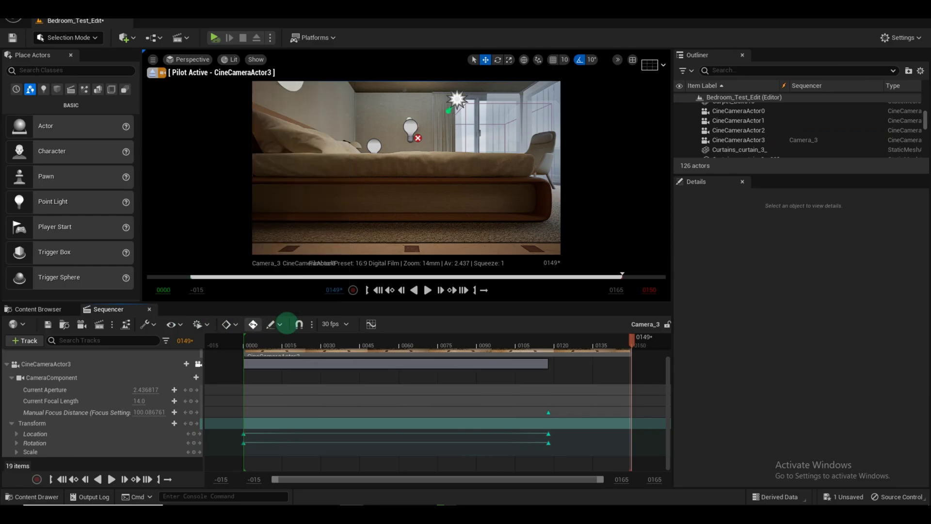
left_click(332, 324)
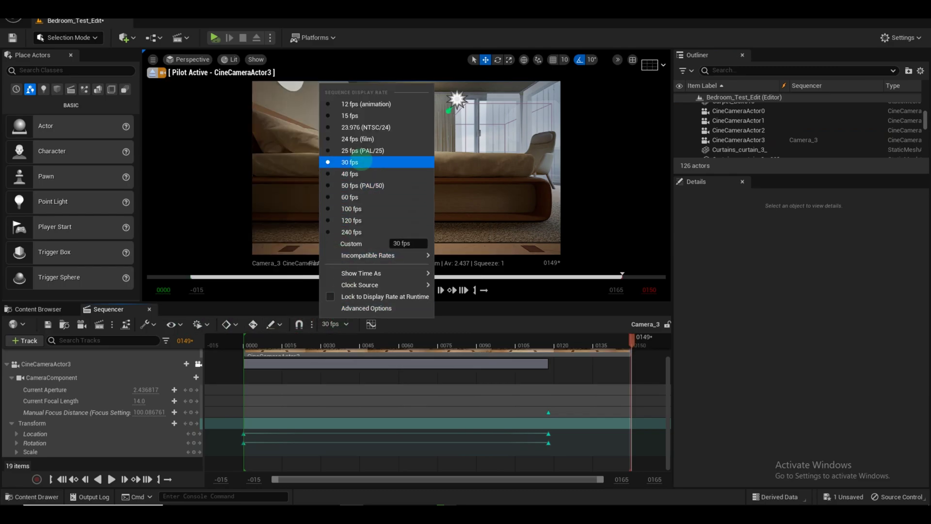
left_click(358, 139)
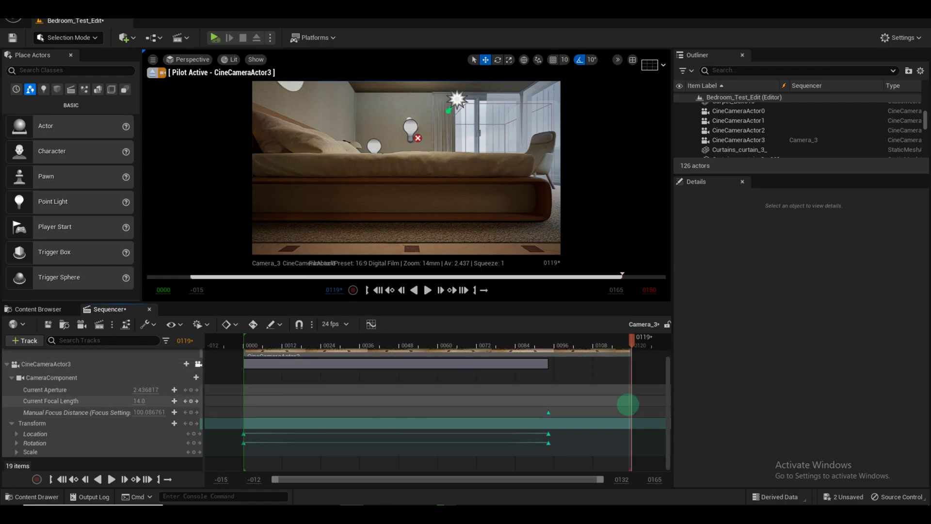
Trim the playback range end to the last camera keys and replay from the first frame.
left_click_drag(632, 339, 591, 340)
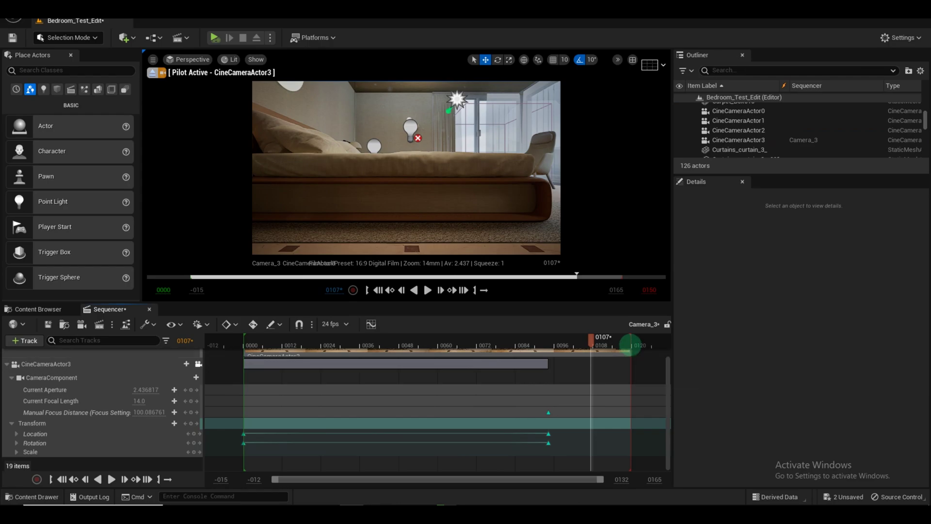
left_click_drag(632, 345, 551, 348)
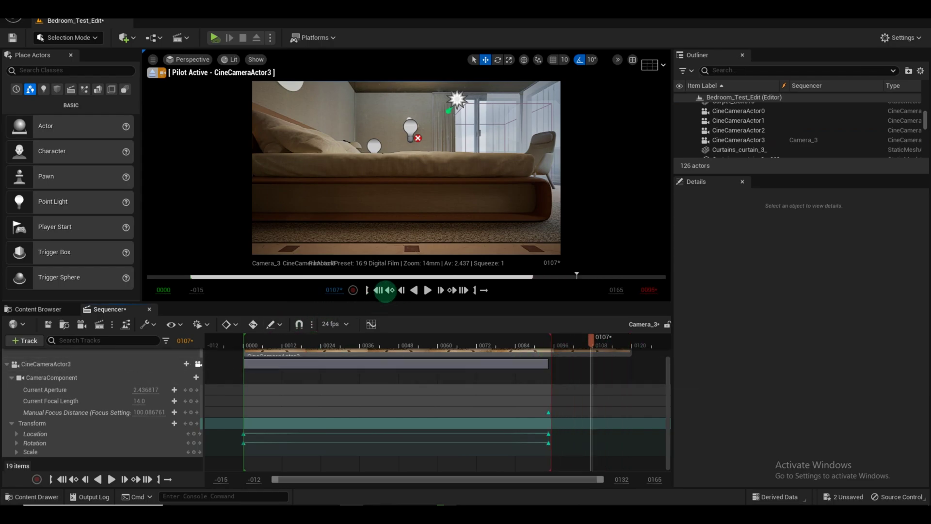
left_click(388, 290)
left_click(427, 290)
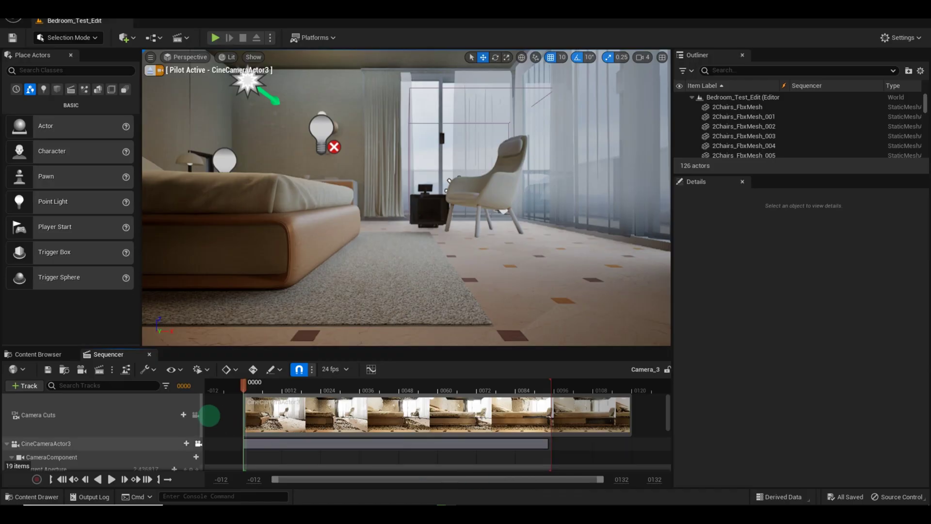
Send Camera_3 to the Movie Render Queue and minimize the queue window.
left_click(112, 369)
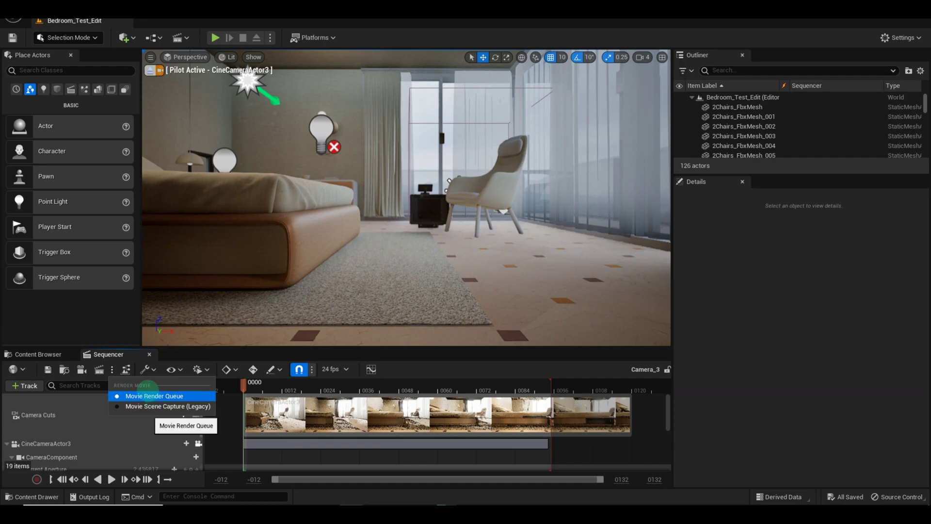
left_click(100, 370)
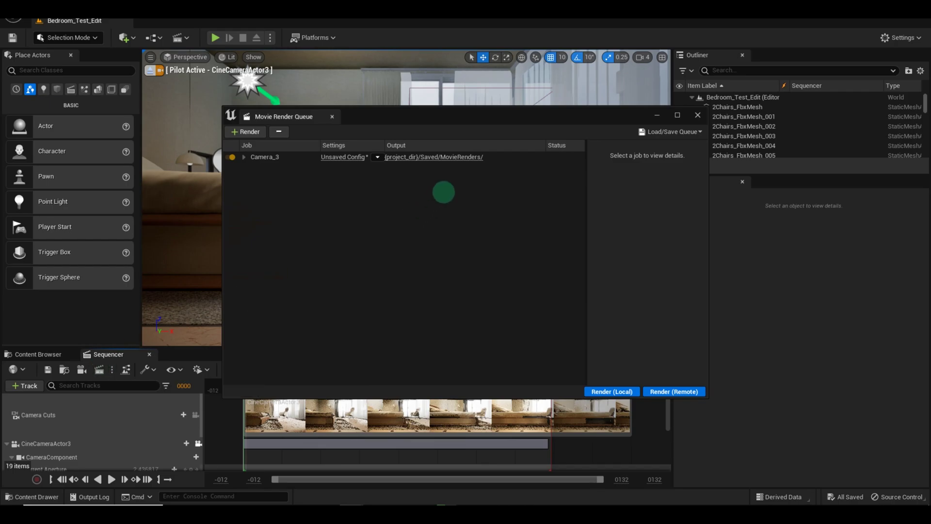
left_click(656, 116)
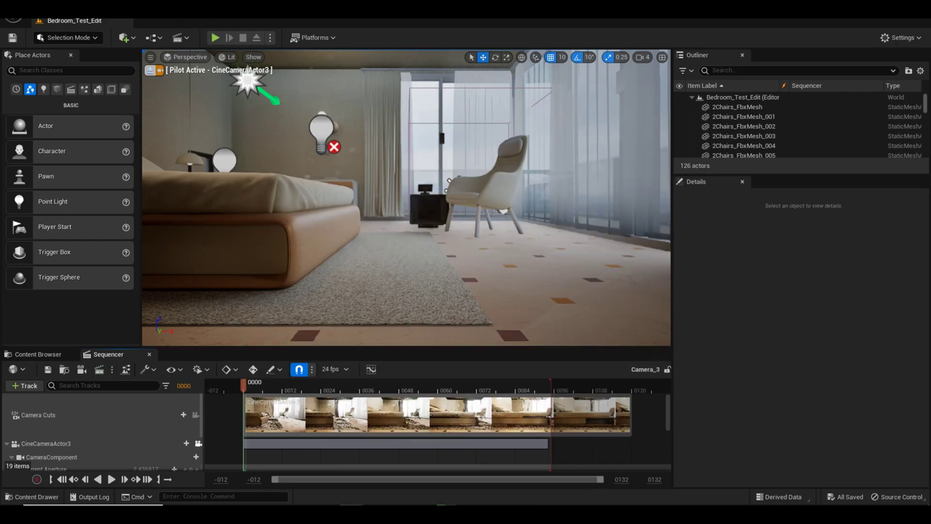
Open the Plugins browser from the Edit menu.
left_click(82, 9)
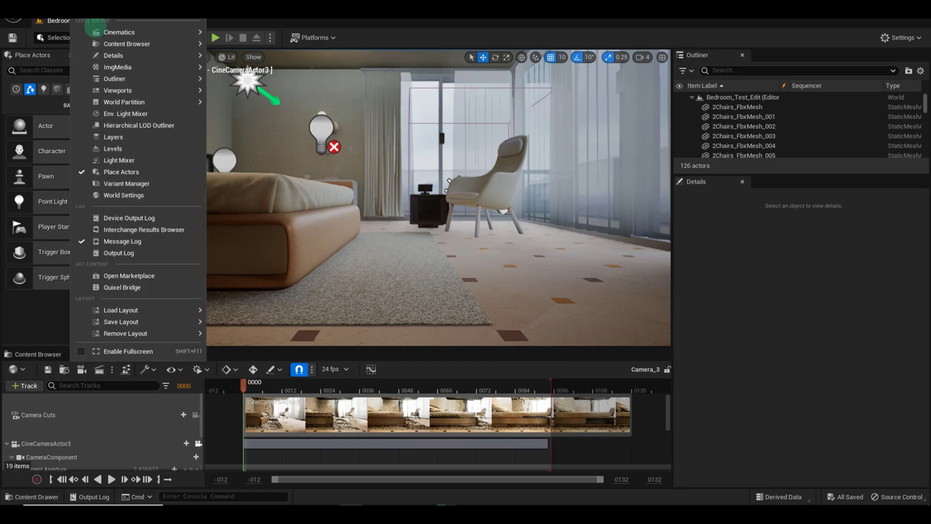
mouse_move(121, 32)
left_click(56, 10)
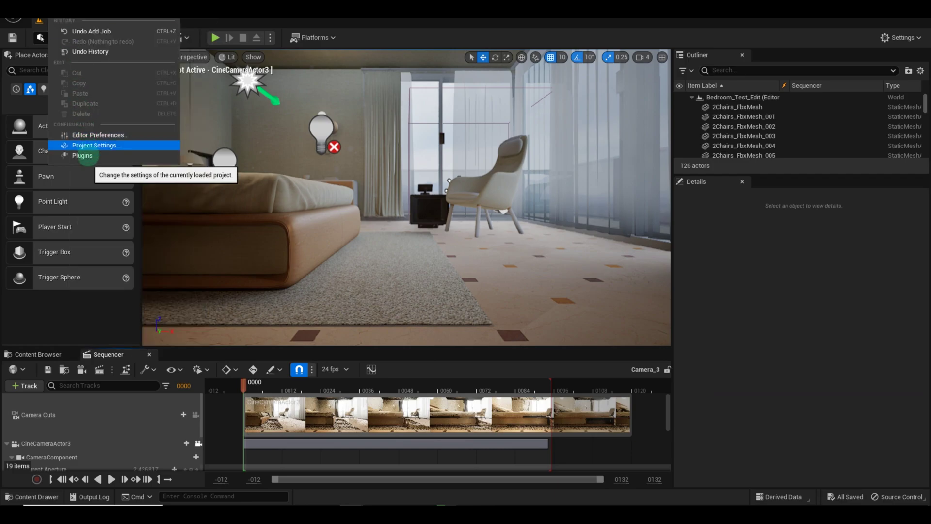
left_click(83, 155)
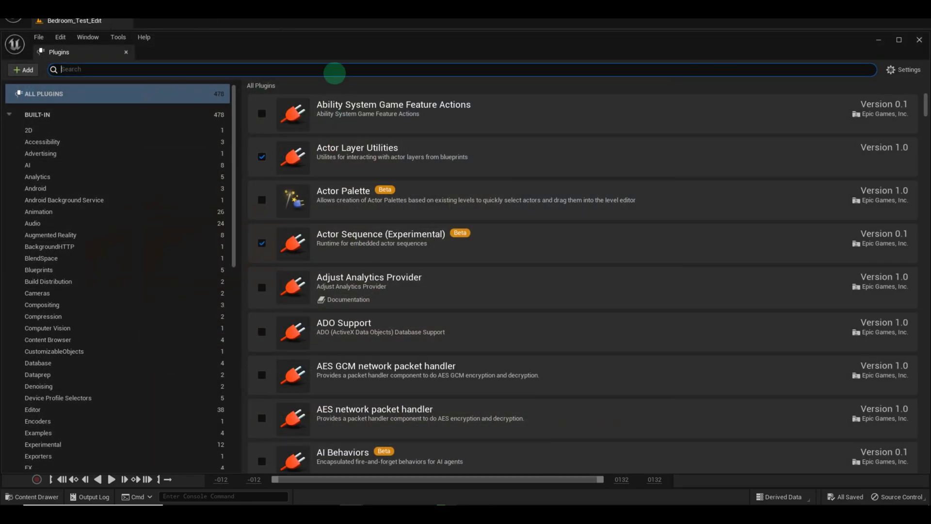
Search plugins for 'movie' to confirm Movie Render Queue is enabled, then close the browser.
type("movie")
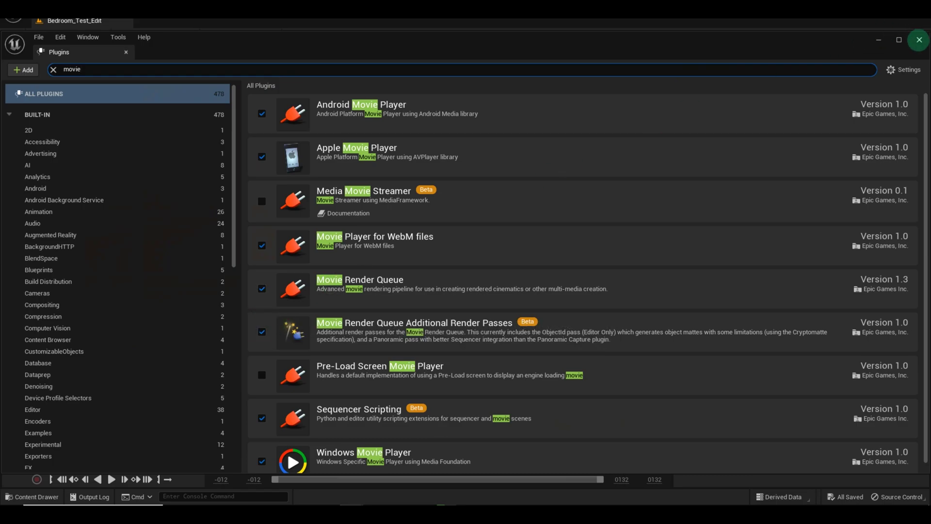
left_click(919, 40)
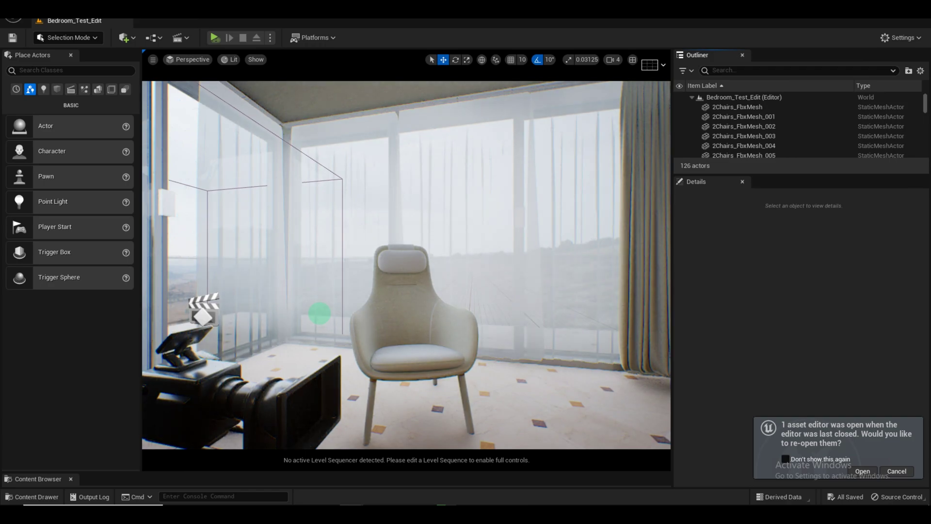
Enlarge the Content Browser to show the level sequences and reopen Window > Cinematics > Movie Render Queue.
left_click_drag(104, 470, 120, 347)
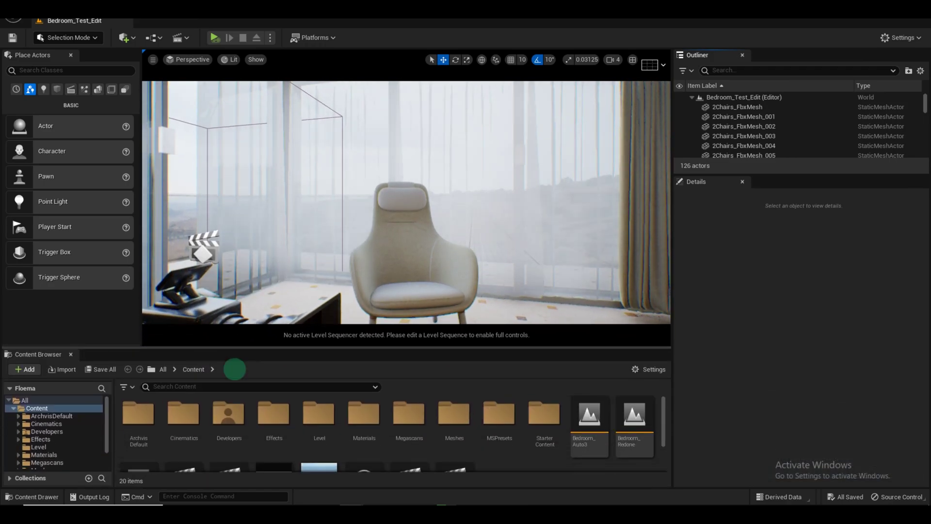
scroll(491, 432, "down", 2)
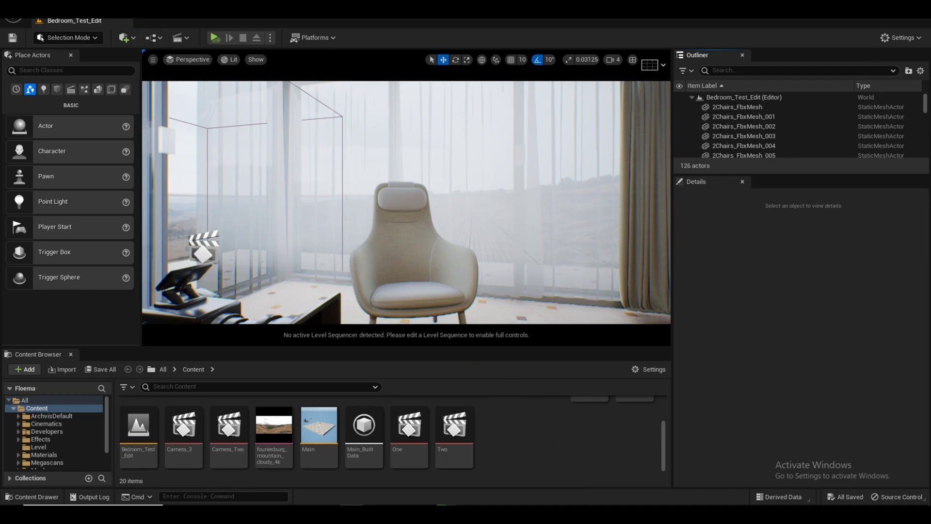
left_click(109, 20)
mouse_move(119, 32)
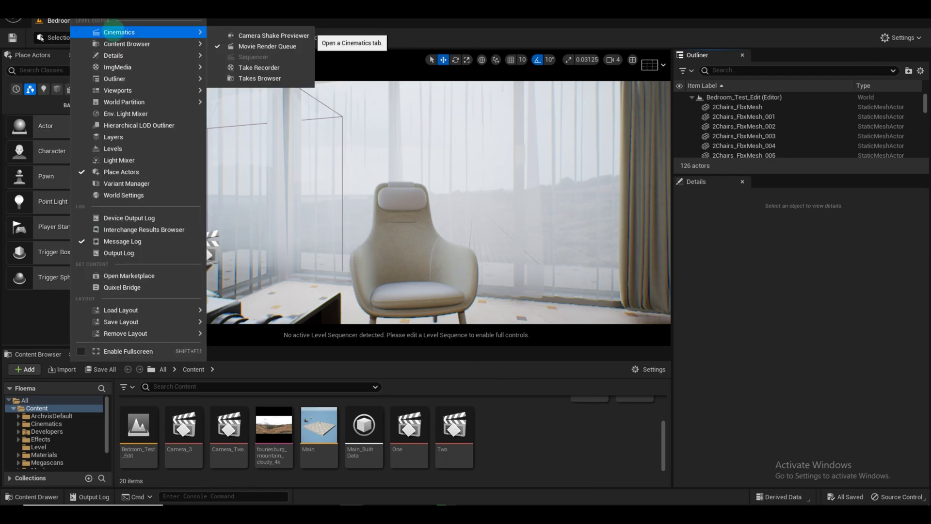
left_click(256, 44)
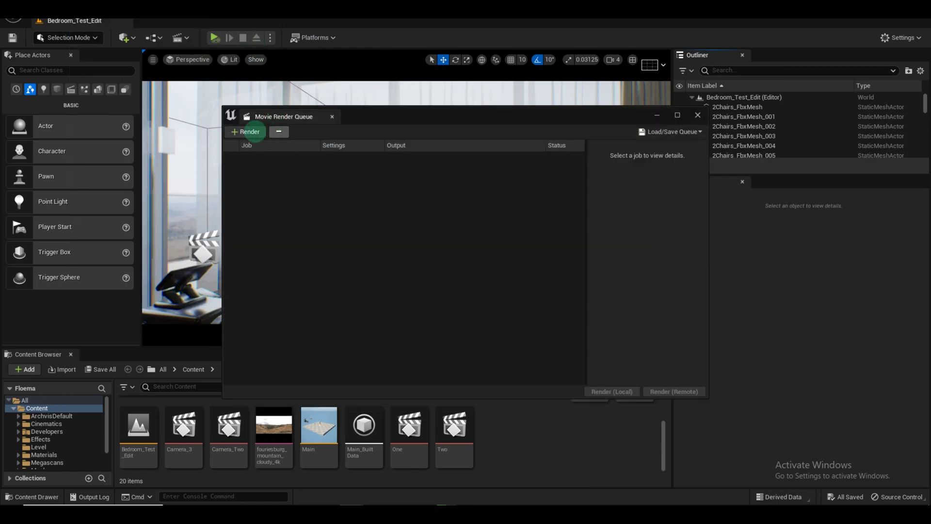
Add a Camera_3 render job and apply the 2023_MagnetVFX config preset.
left_click(257, 133)
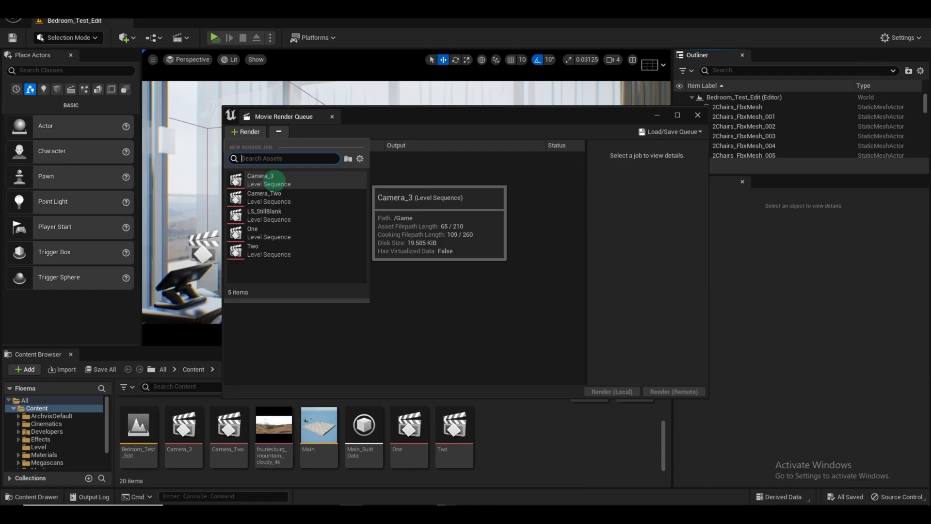
left_click(275, 179)
left_click(378, 157)
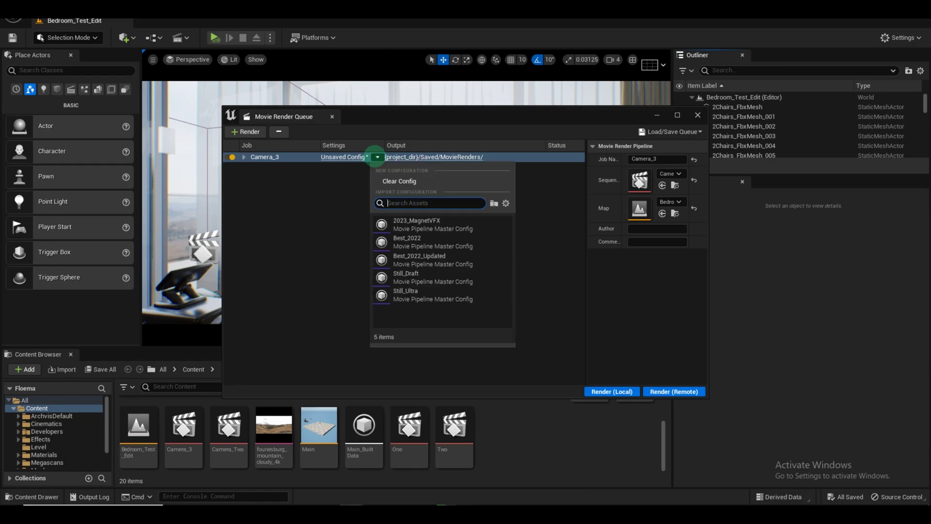
left_click(410, 224)
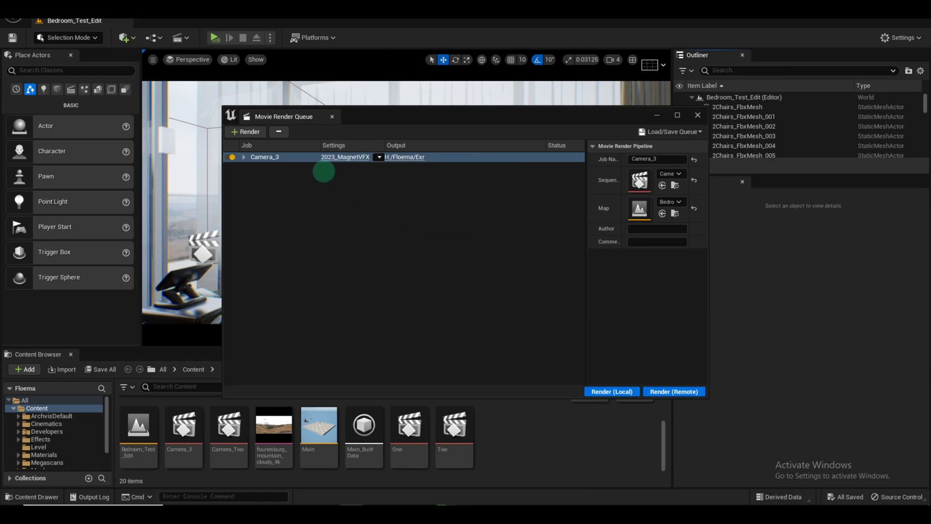
Open the job's settings to review the .exr Sequence [16bit] export options.
left_click(335, 156)
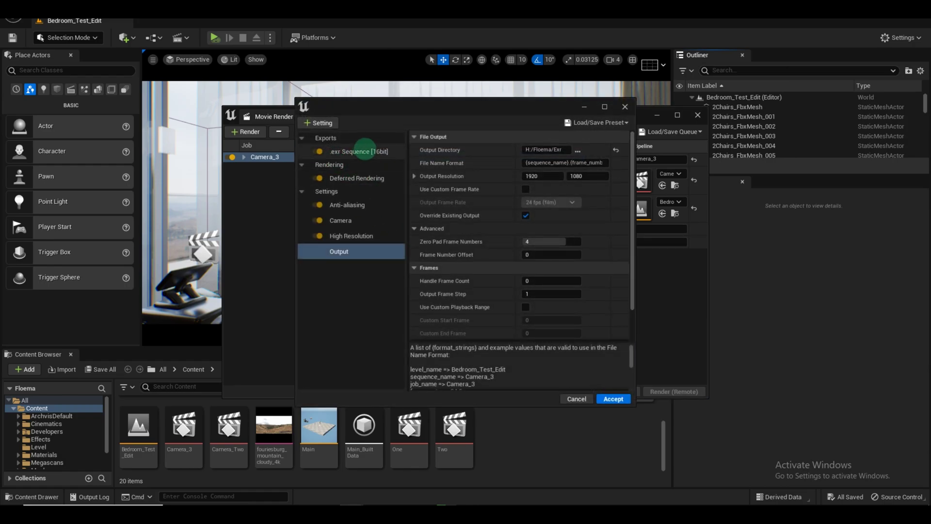
left_click(361, 151)
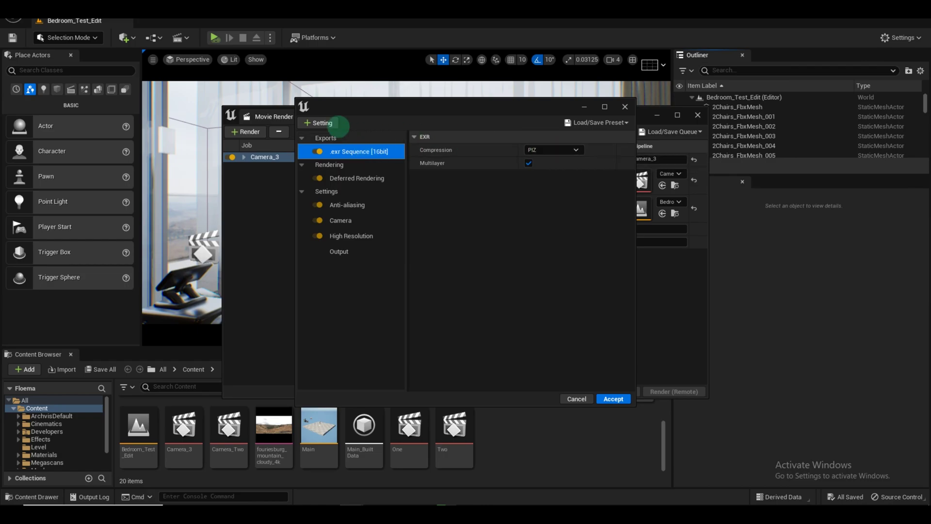
left_click(321, 123)
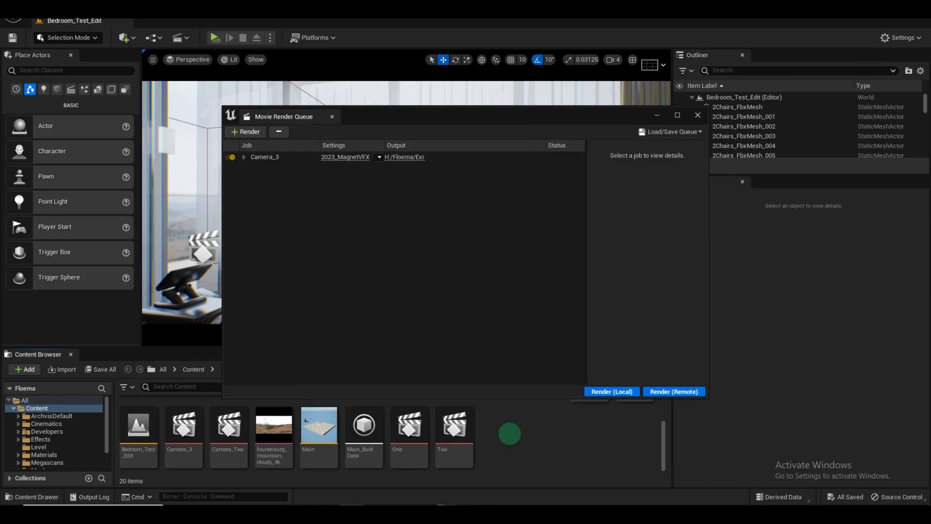
Minimize the render queue, create a Level Sequence named TEST, and open it in Sequencer.
left_click(658, 115)
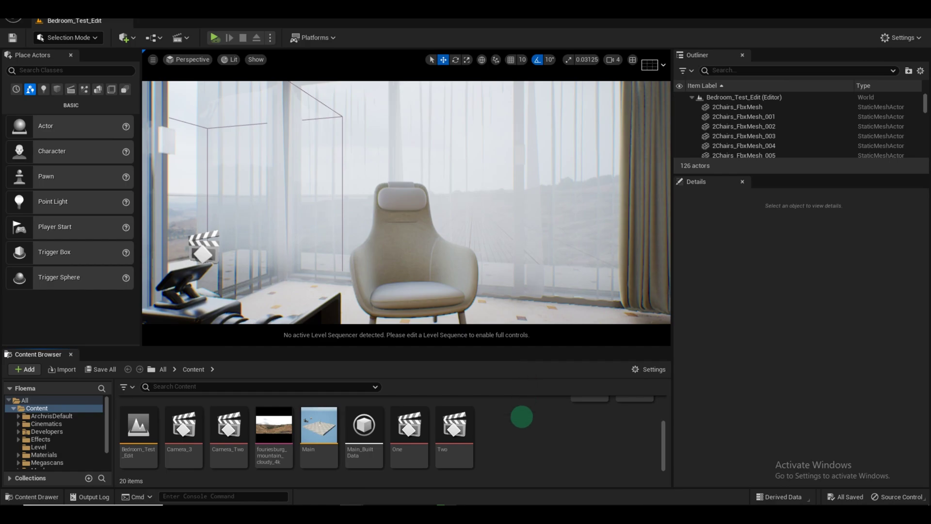
right_click(519, 413)
mouse_move(572, 226)
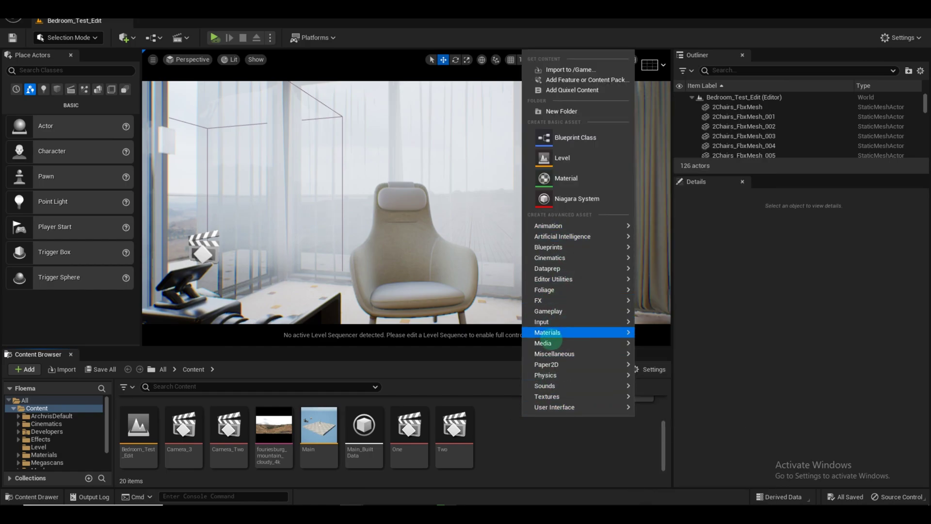
mouse_move(558, 256)
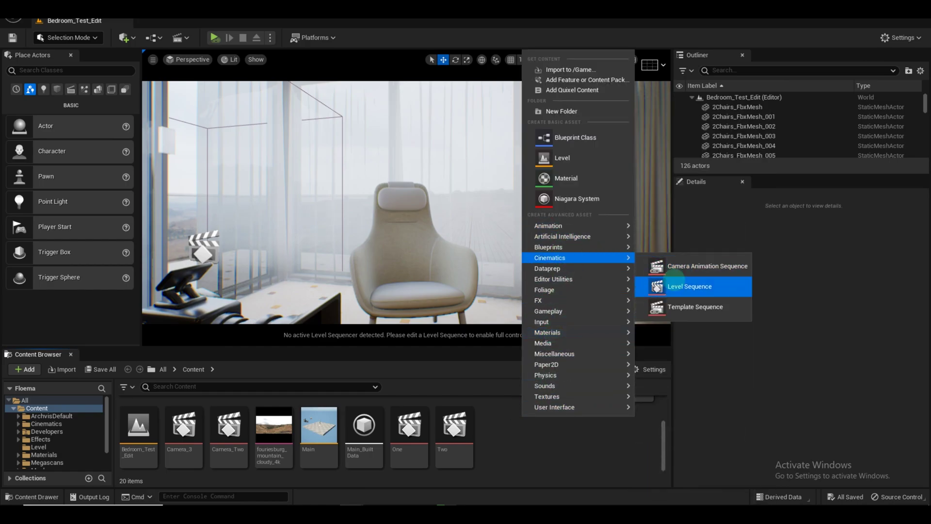
left_click(688, 287)
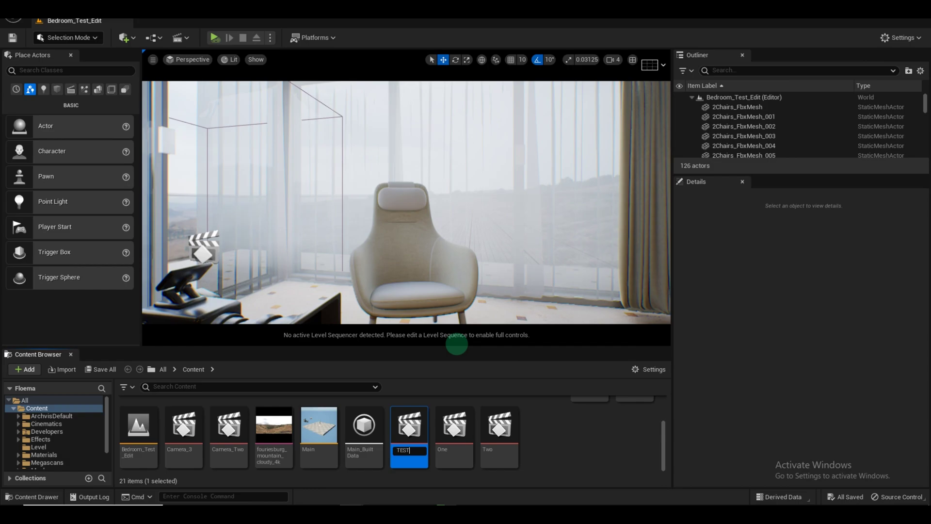
key("Return")
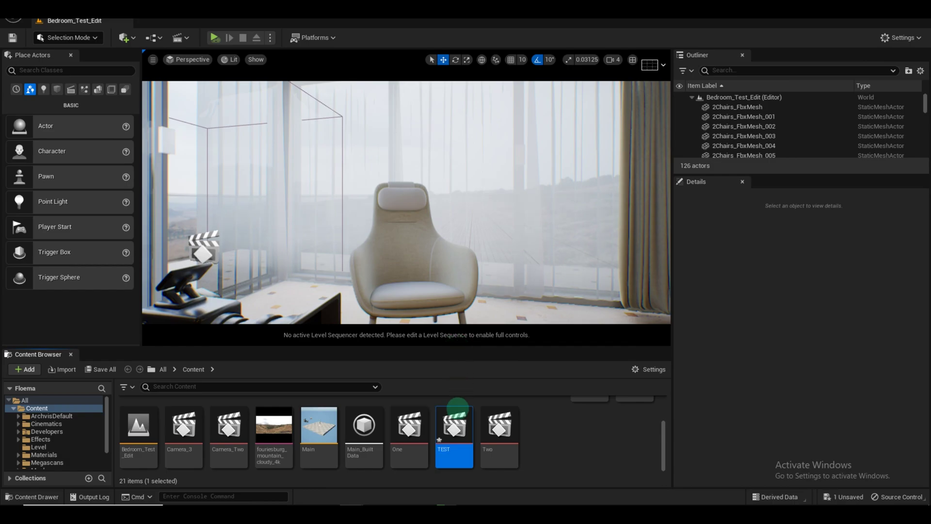
double_click(454, 411)
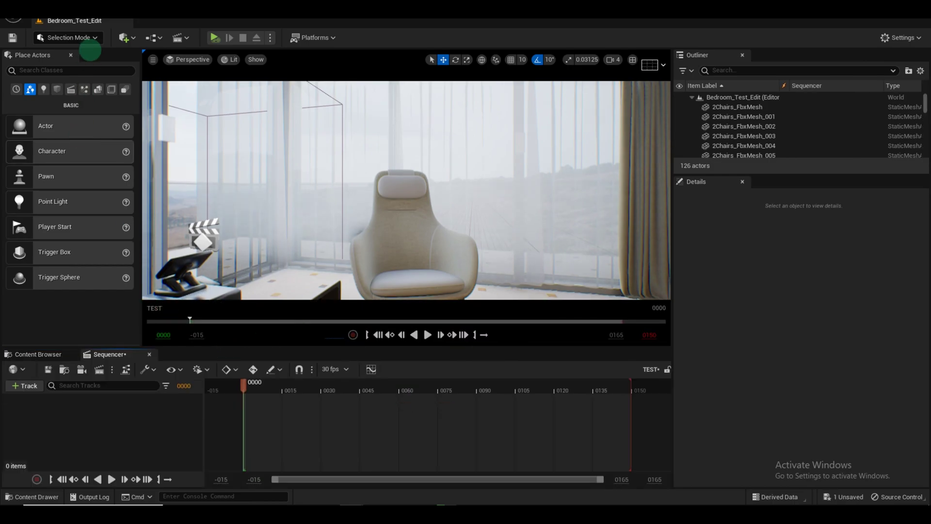
Reopen the Movie Render Queue and remove the Camera_3 render job.
left_click(85, 15)
mouse_move(118, 32)
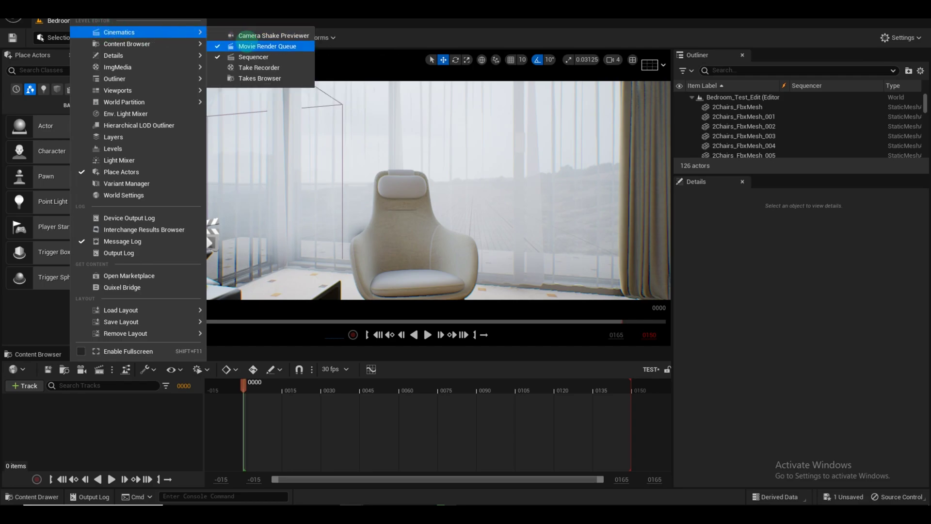
left_click(264, 46)
left_click(262, 156)
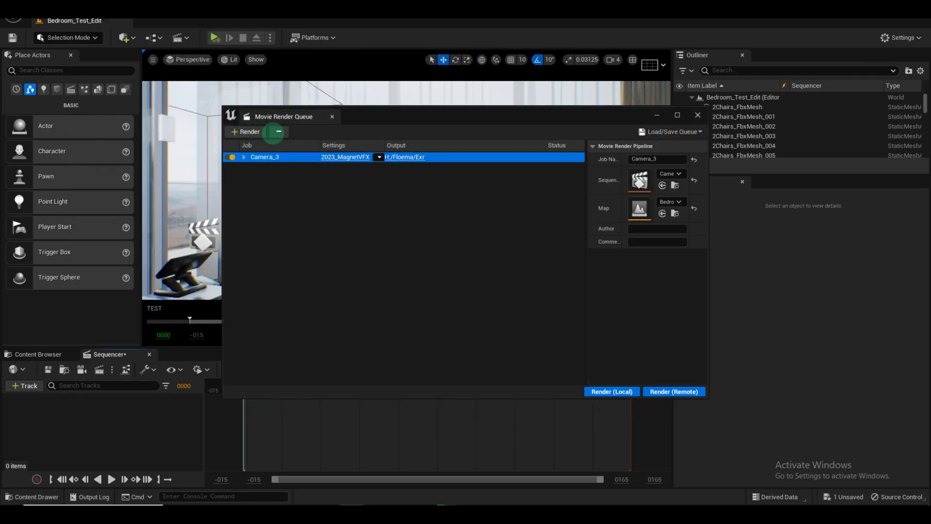
left_click(278, 131)
Queue TEST as a render job, choose Clear Config, and open the 'Unsaved Config*' settings.
left_click(248, 131)
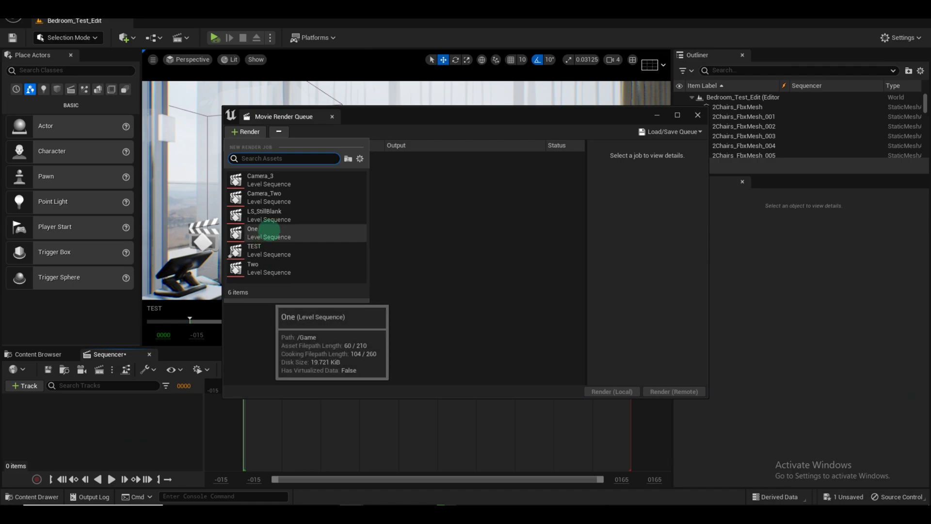
left_click(269, 249)
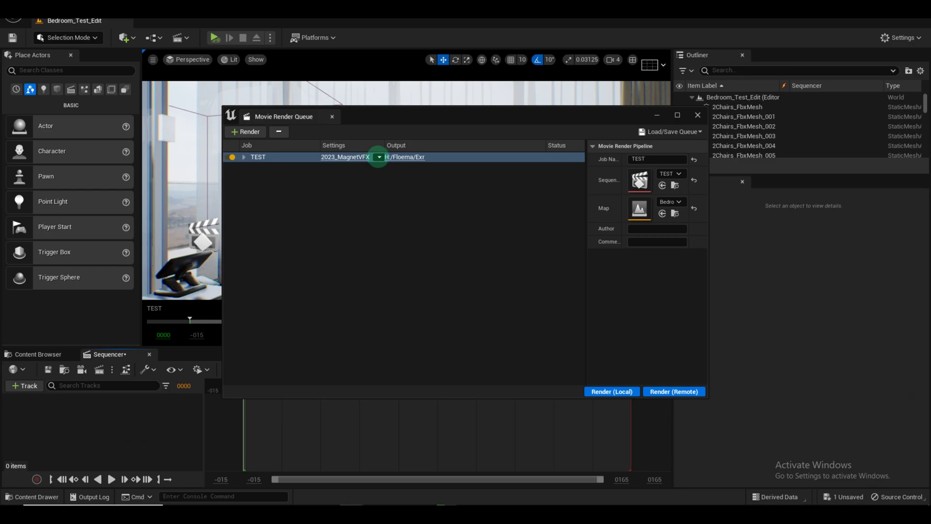
left_click(379, 157)
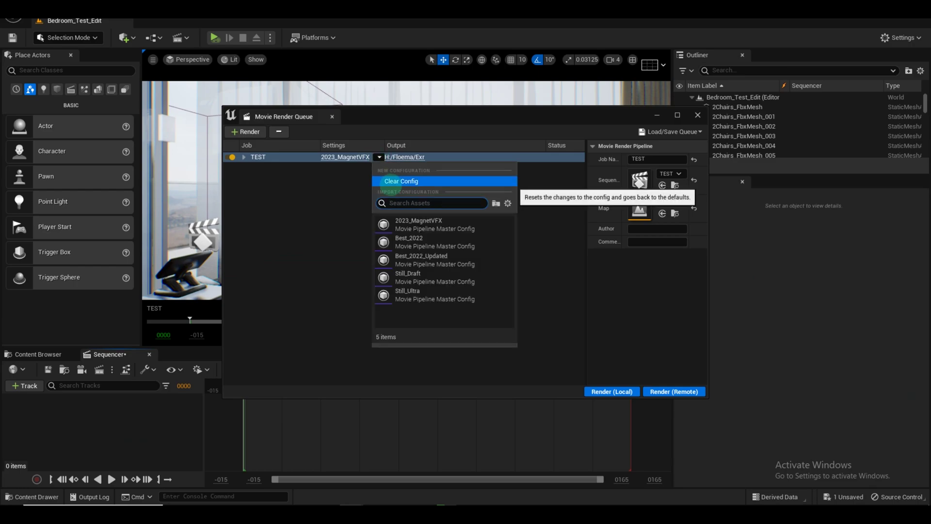
left_click(388, 181)
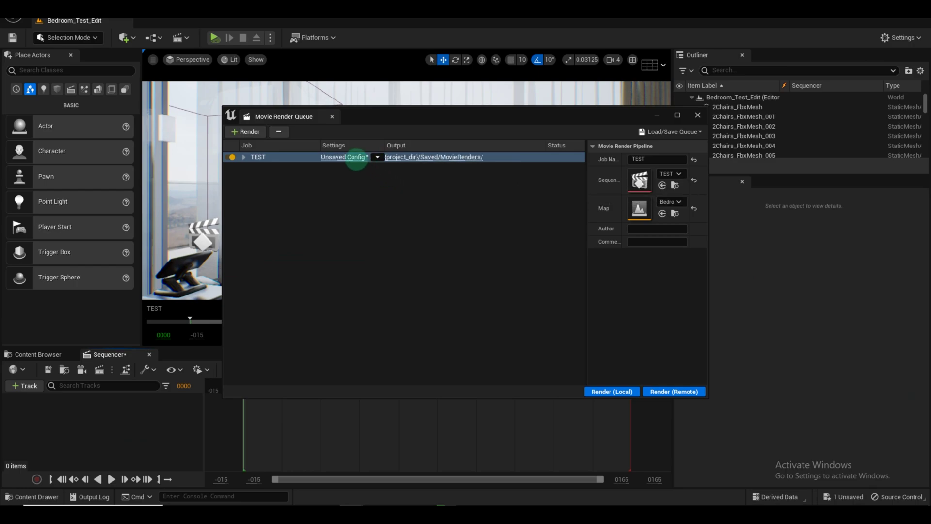
left_click(378, 157)
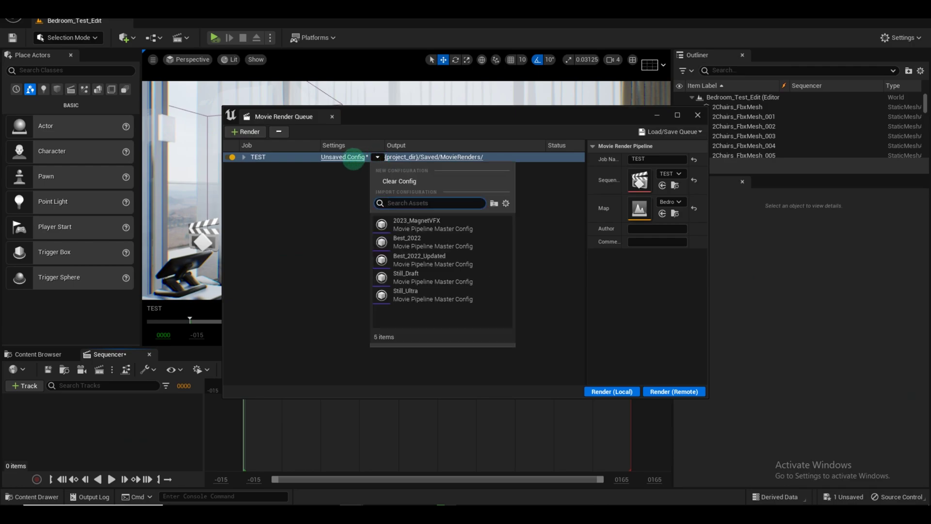
left_click(354, 157)
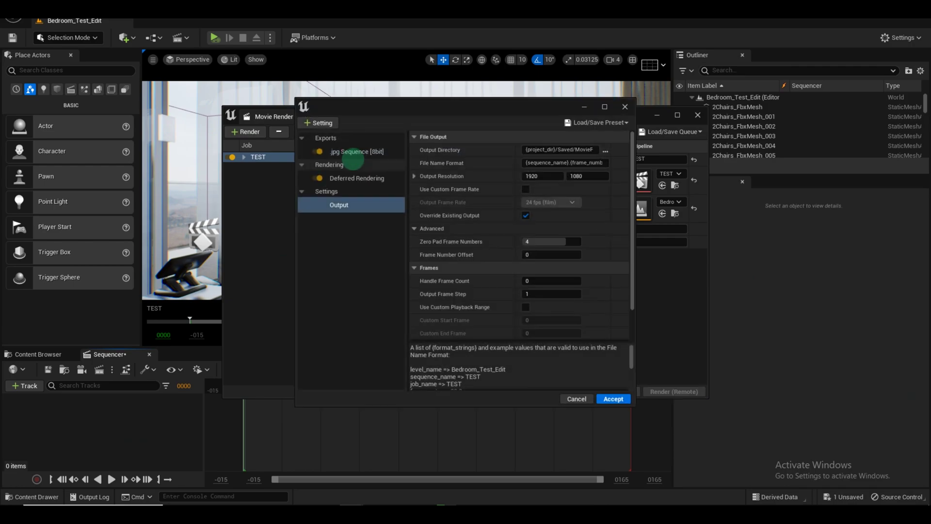
Remove the jpg Sequence [8bit] export from the TEST render config.
left_click(319, 152)
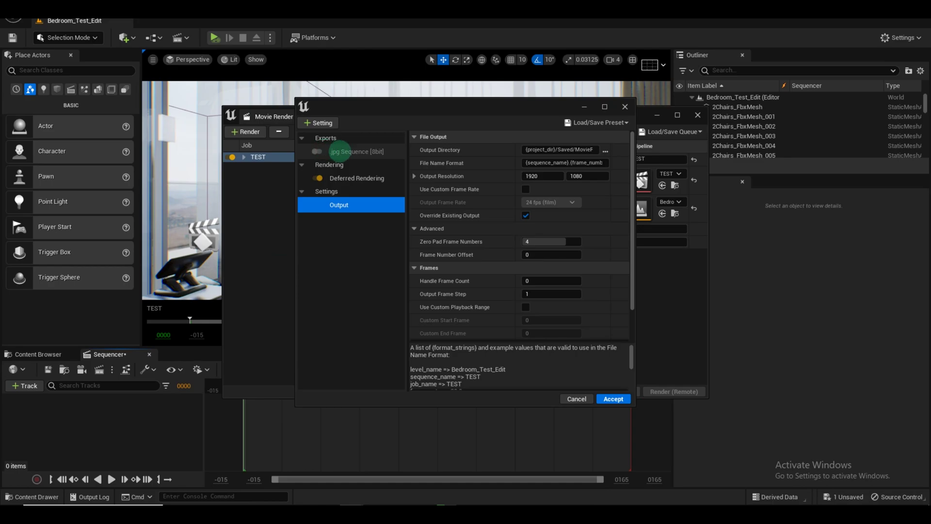
left_click(339, 151)
key("Delete")
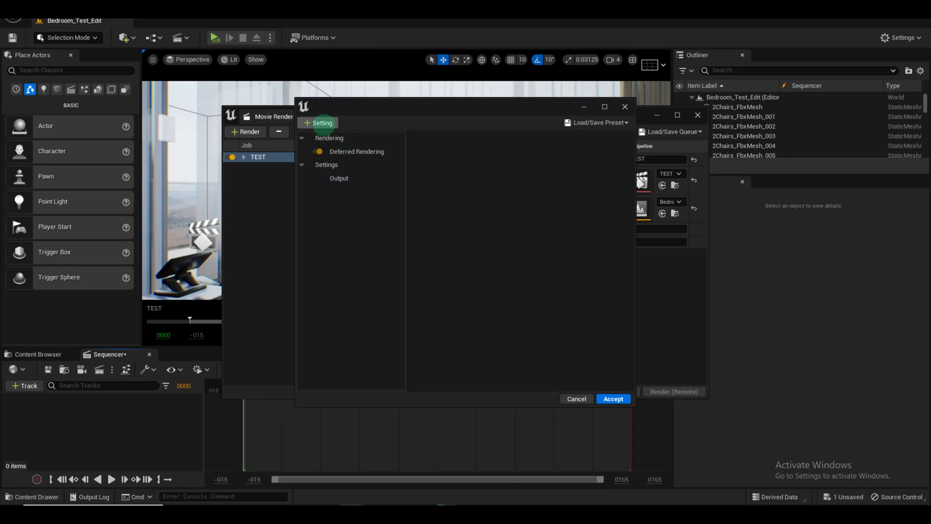
Add an .exr Sequence [16bit] export, keeping PIZ compression.
left_click(323, 123)
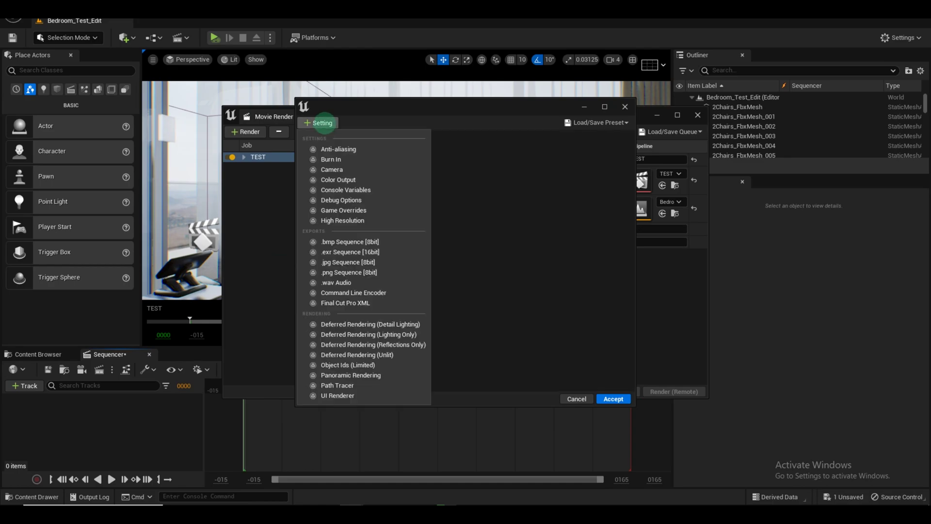
left_click(348, 251)
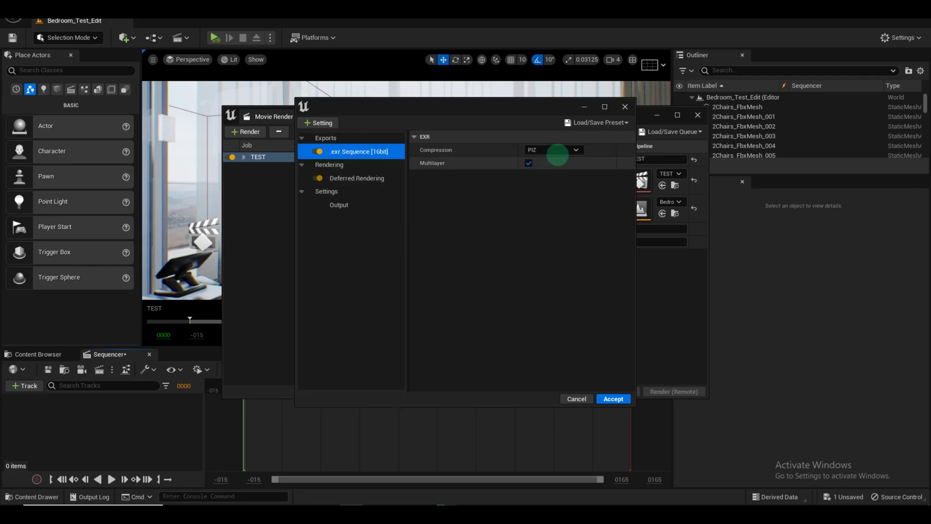
left_click(560, 149)
left_click(561, 148)
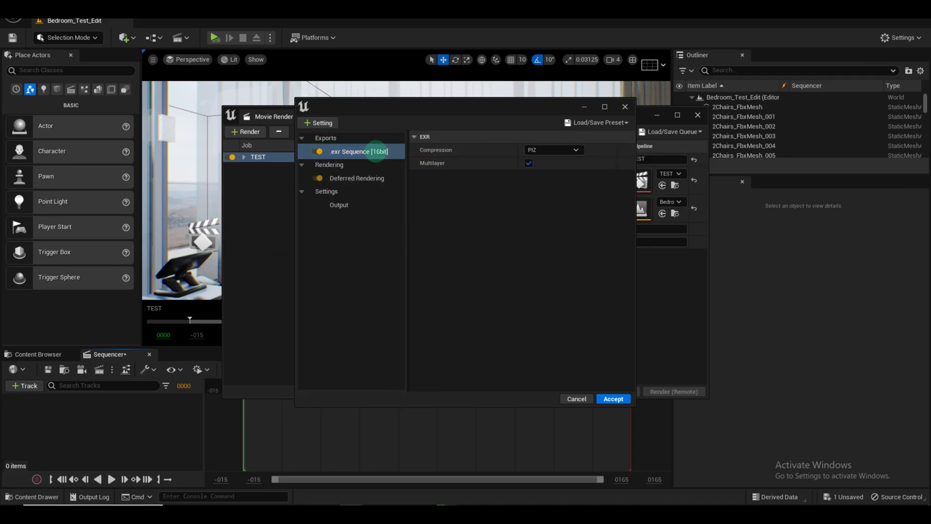
left_click(317, 123)
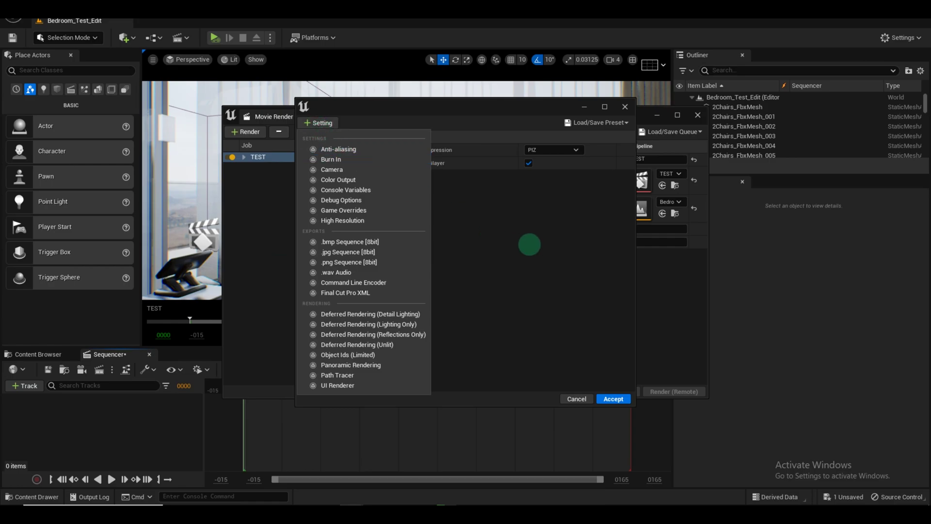
Add a Camera setting with Shutter Timing set to Frame Close.
left_click(529, 245)
left_click(320, 122)
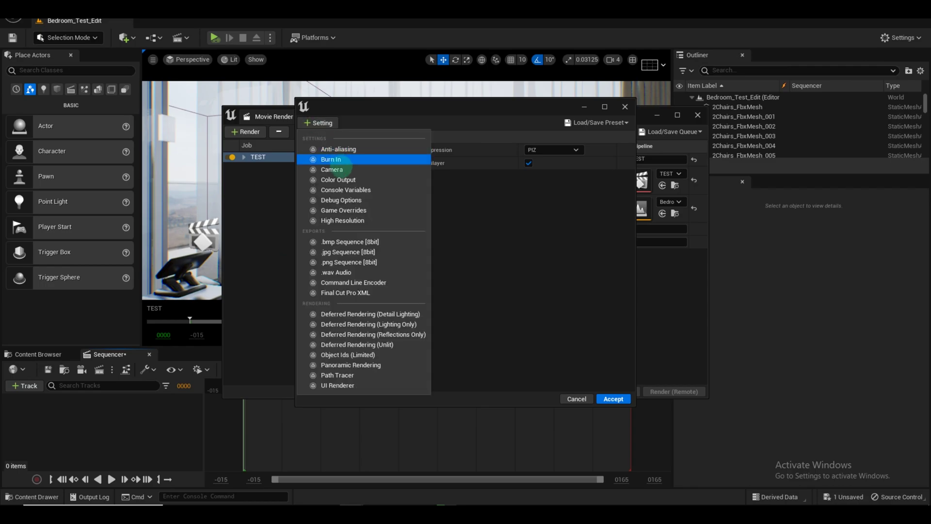
left_click(335, 158)
left_click(546, 149)
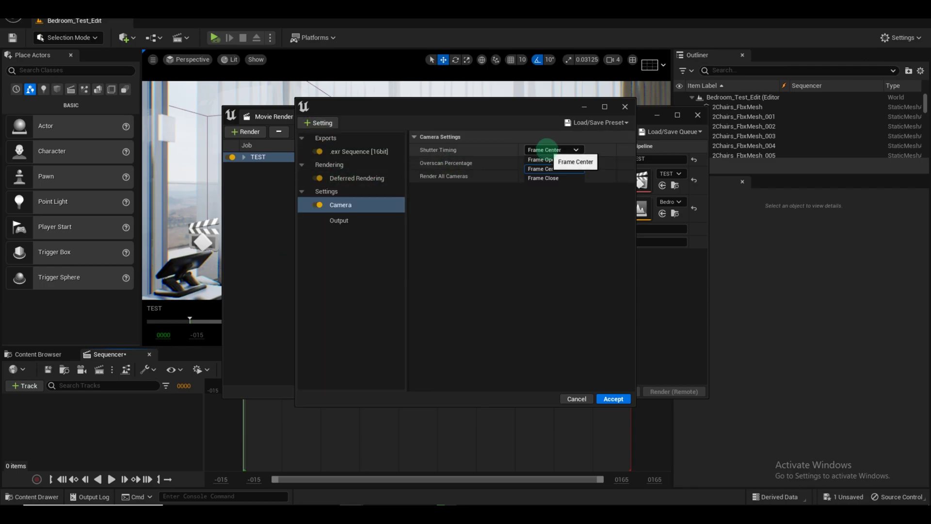
left_click(546, 177)
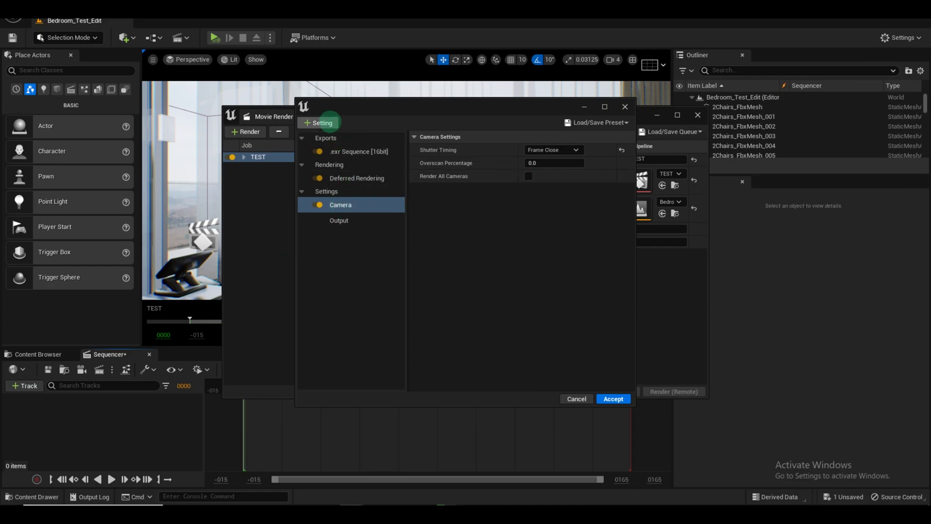
left_click(336, 178)
left_click(341, 204)
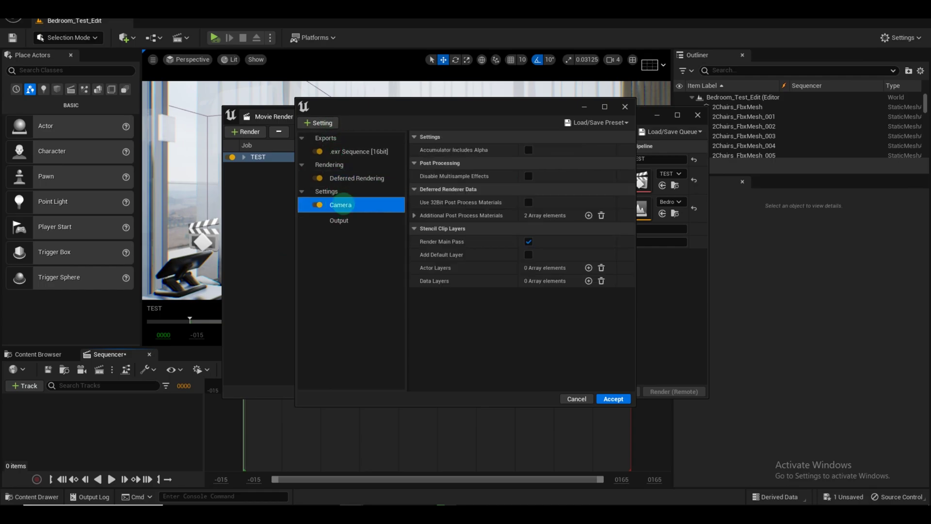
Add High Resolution with Override Sub Surface Scattering on, plus an Anti-aliasing setting.
left_click(322, 122)
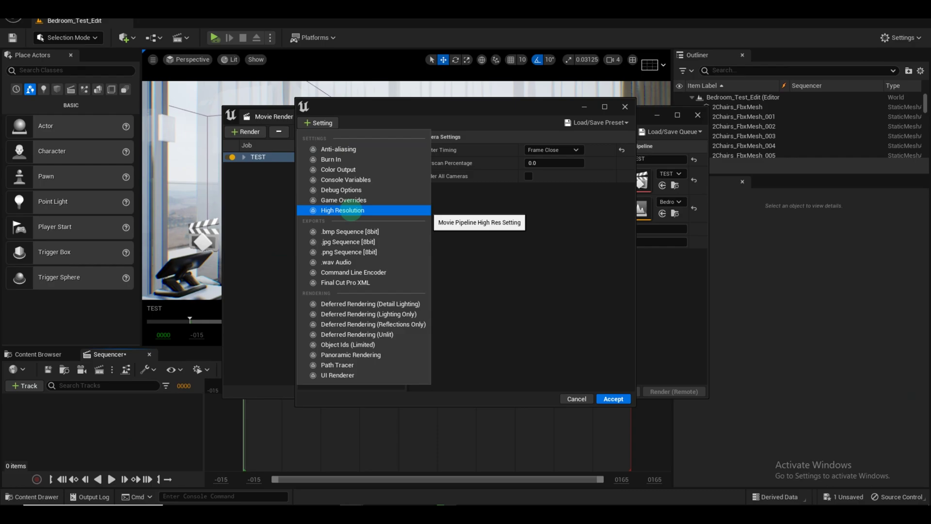
left_click(351, 211)
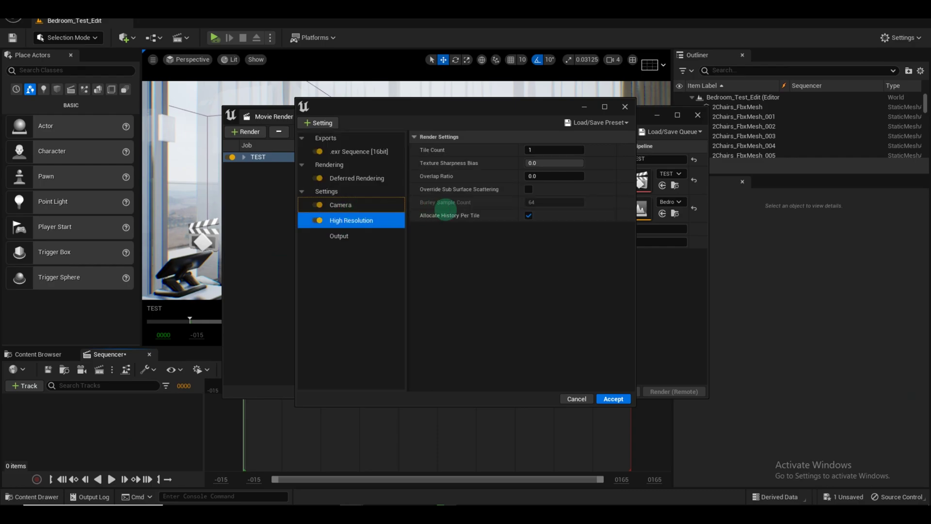
left_click(528, 189)
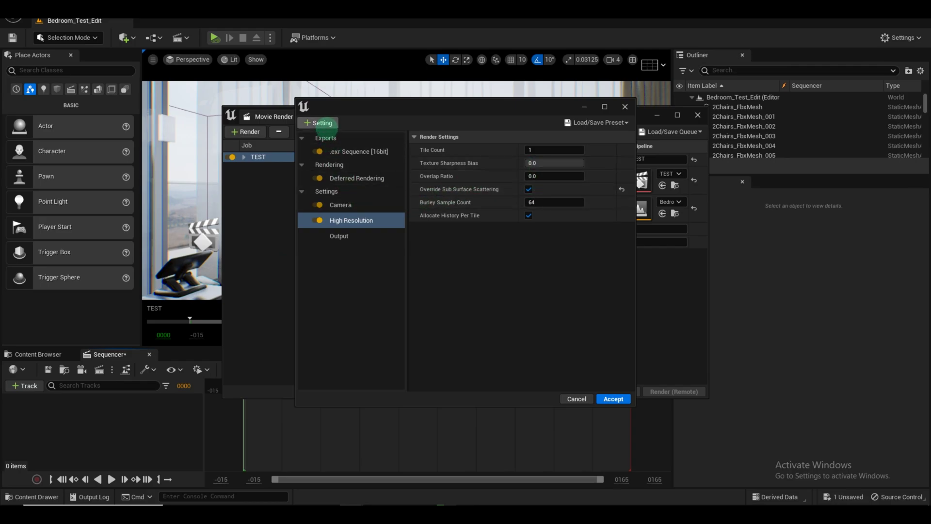
left_click(326, 125)
left_click(335, 147)
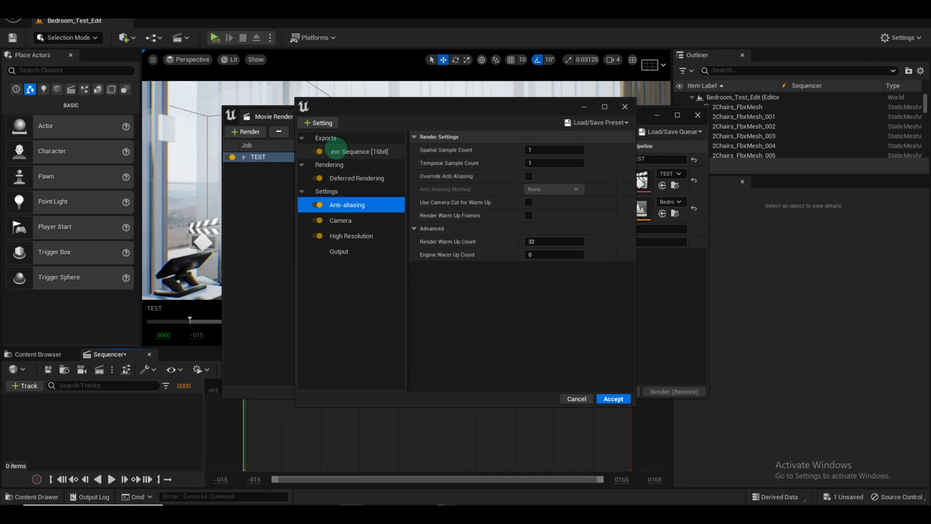
Override anti-aliasing with MSAA, enabling Use Camera Cut for Warm Up and Render Warm Up Frames.
left_click(529, 176)
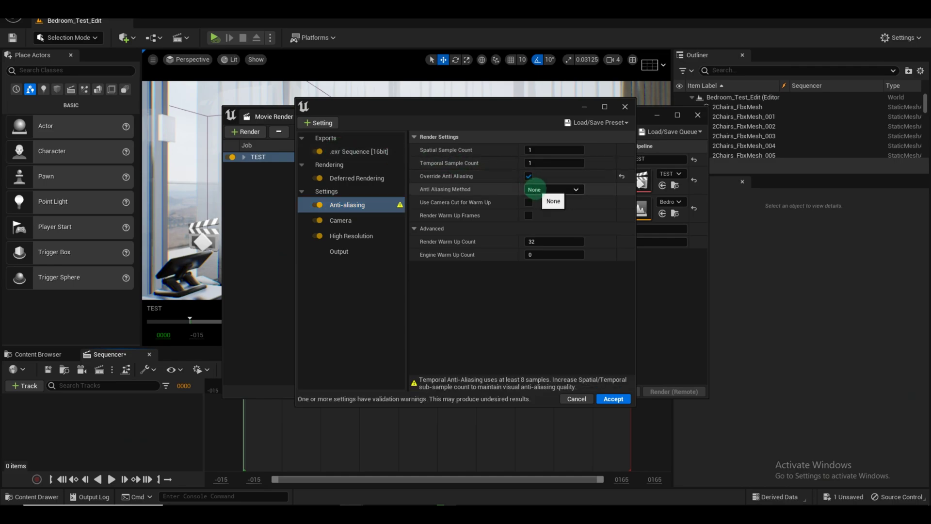
left_click(537, 189)
left_click(555, 221)
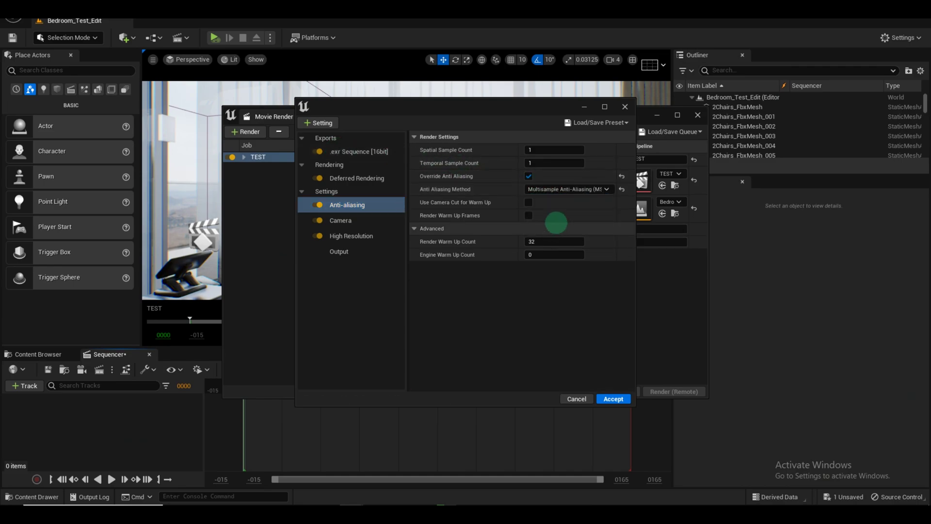
left_click(528, 202)
left_click(529, 215)
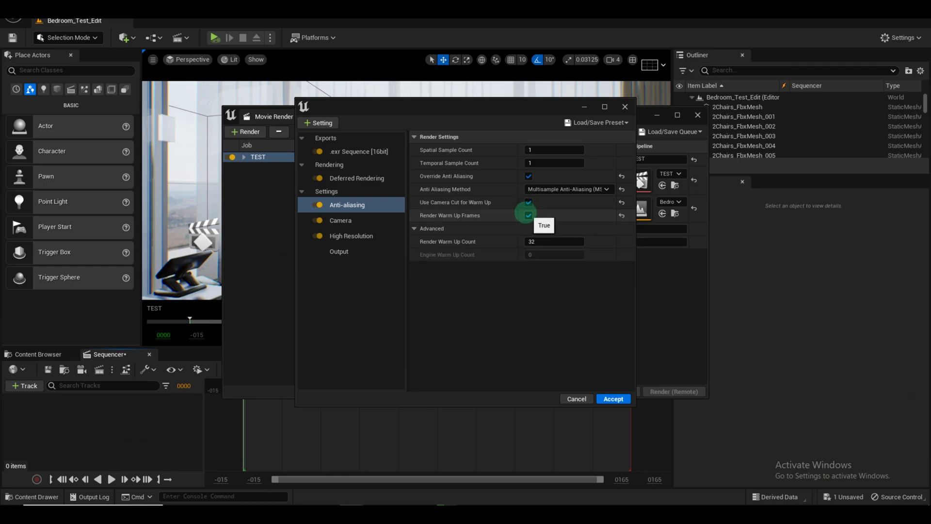
Review the Camera and High Resolution settings, then bring up the Output settings.
left_click(353, 220)
left_click(351, 236)
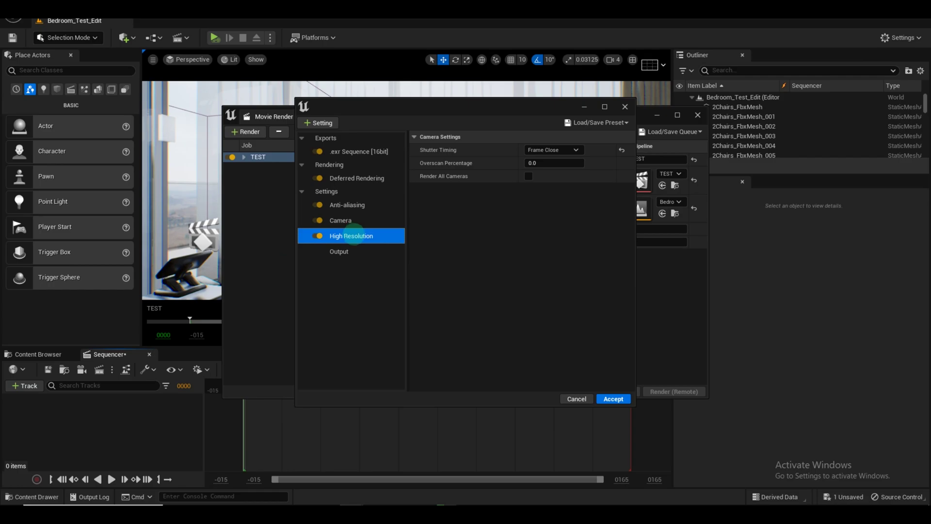
left_click(350, 251)
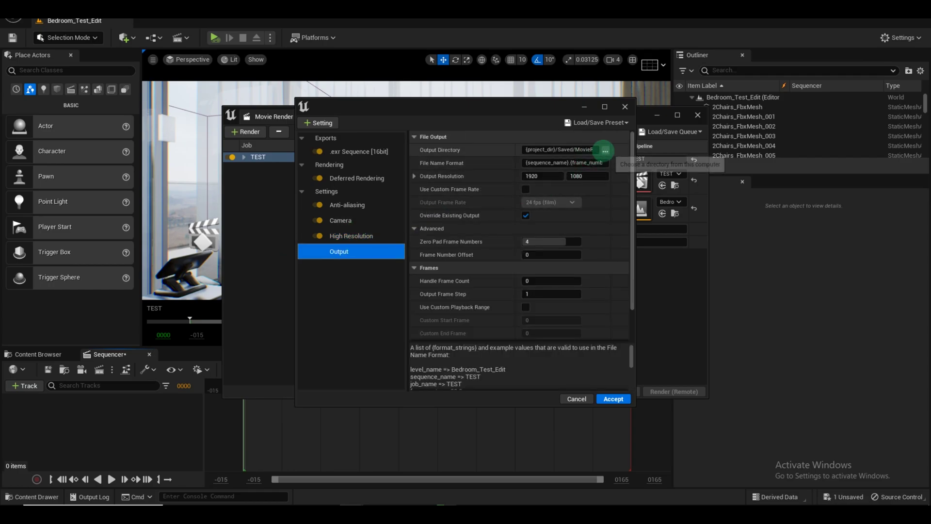
Create a SaveLocation folder in H:/Floema/Exr_2 and select it as the Output Directory.
left_click(605, 150)
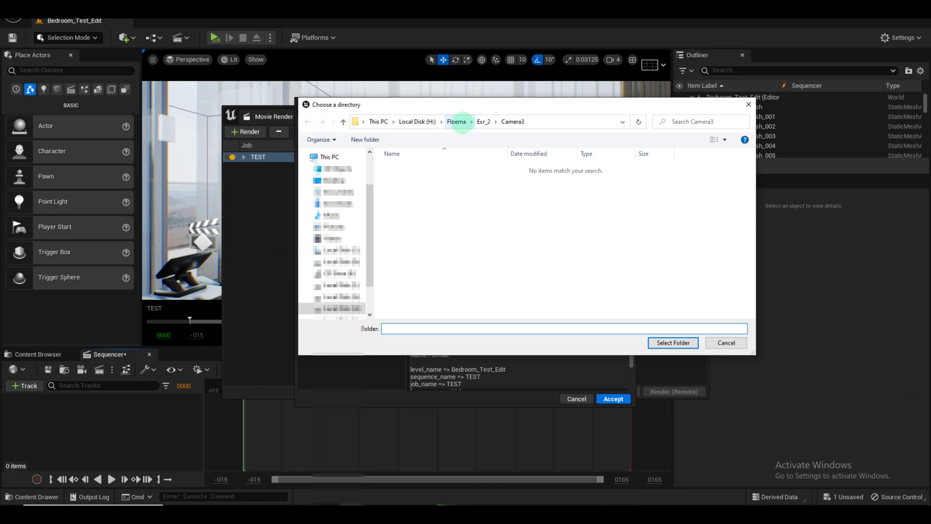
right_click(483, 201)
left_click(484, 121)
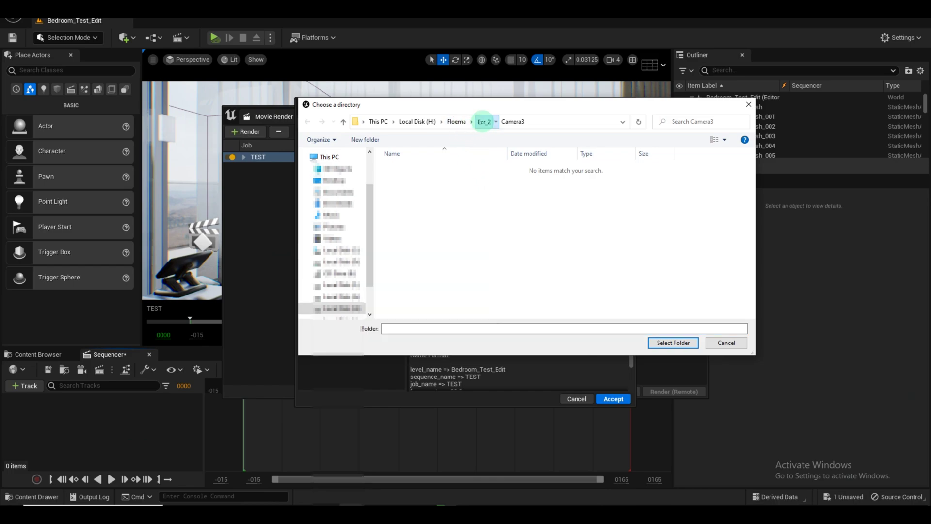
right_click(530, 202)
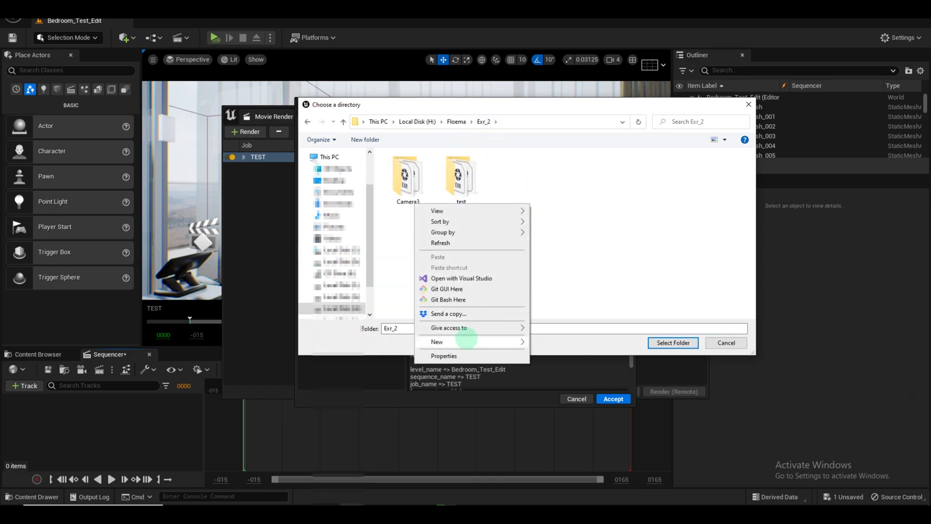
mouse_move(514, 342)
left_click(543, 342)
type("SaveLocation")
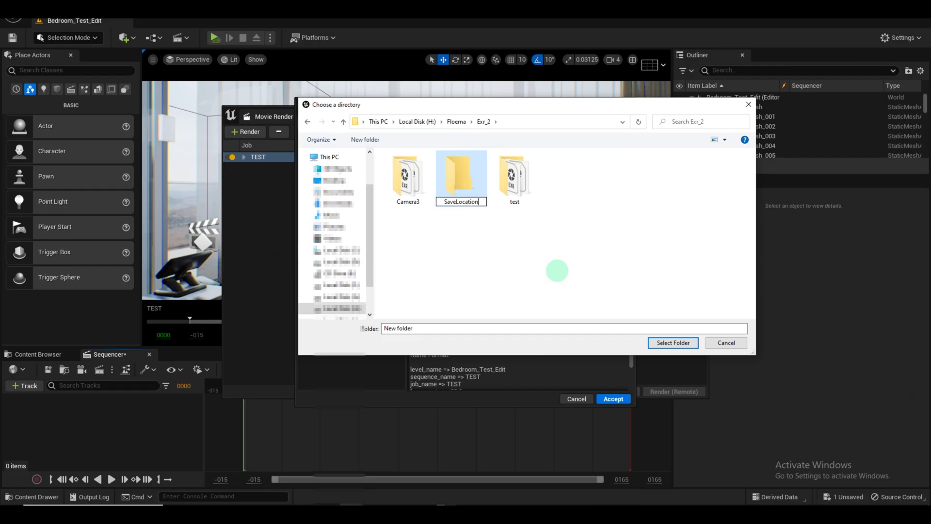
key("Return")
left_click(673, 342)
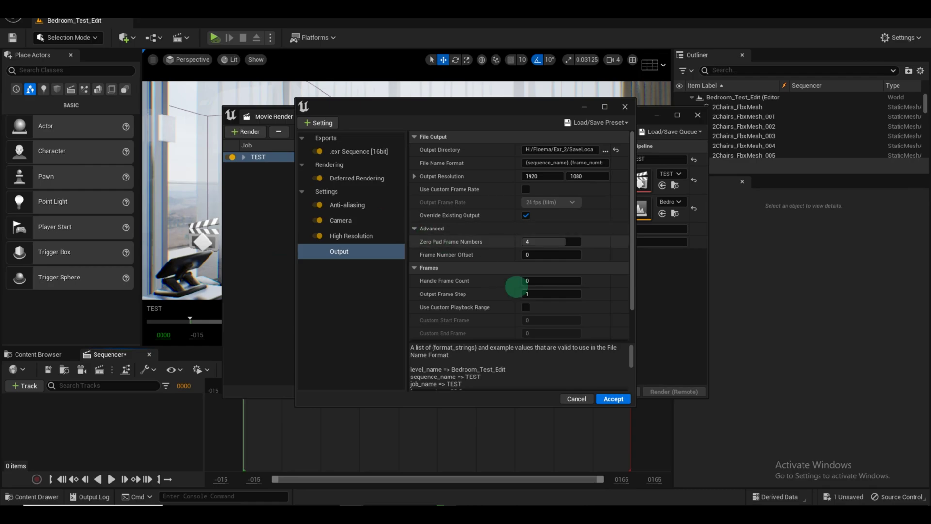
Save the render configuration as preset 'Test_sample2023' and accept the settings.
left_click(596, 123)
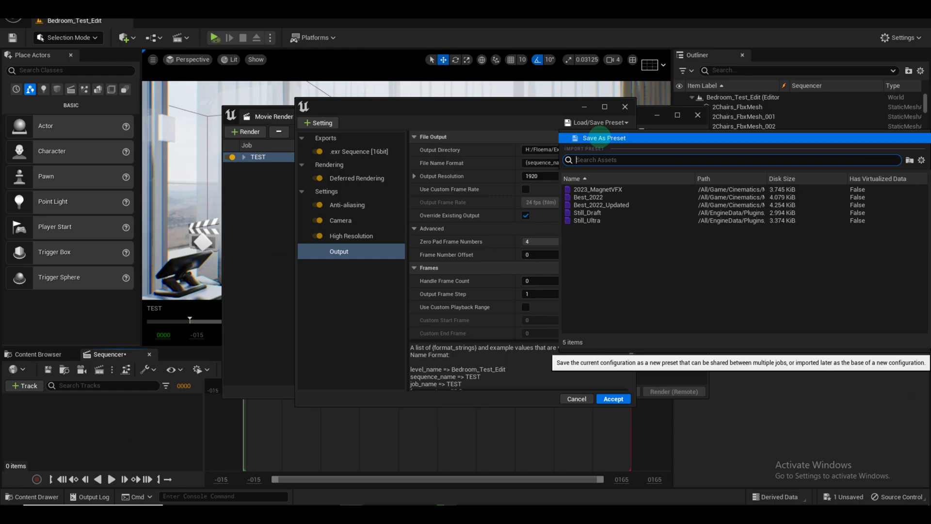
left_click(600, 138)
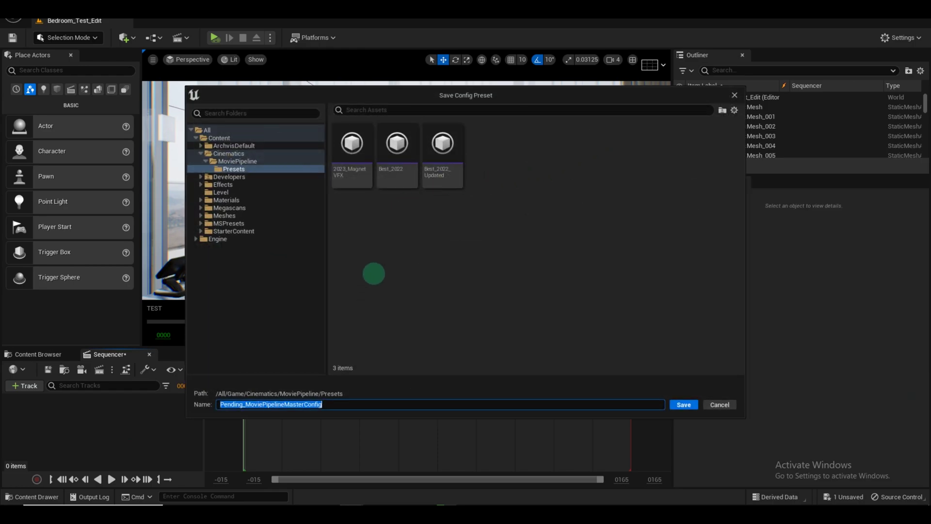
type("Test_sample2023")
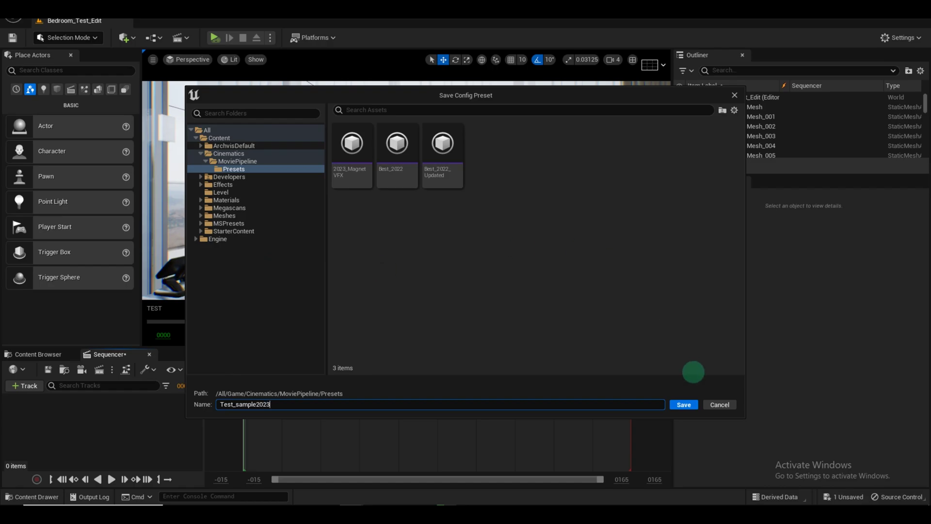
left_click(684, 404)
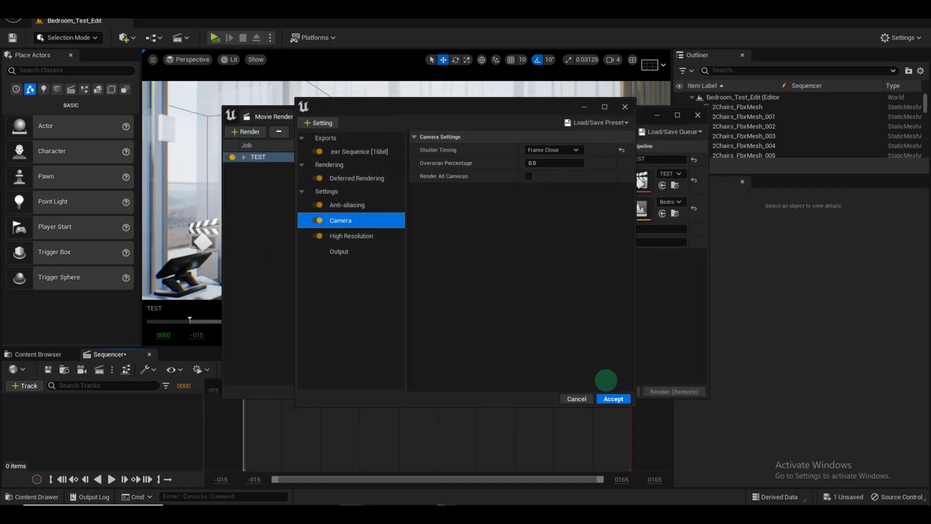
left_click(613, 399)
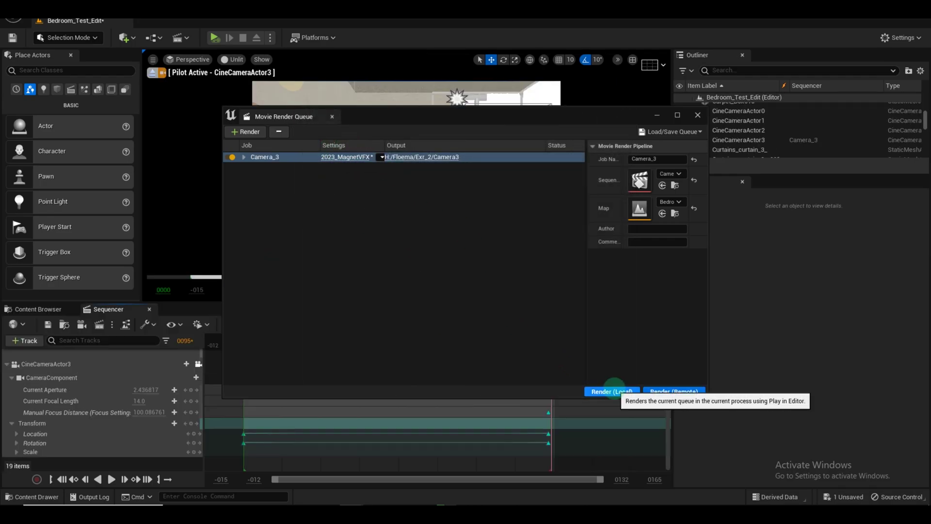
Render the Camera_3 job locally, then dismiss Blender's splash screen.
left_click(612, 392)
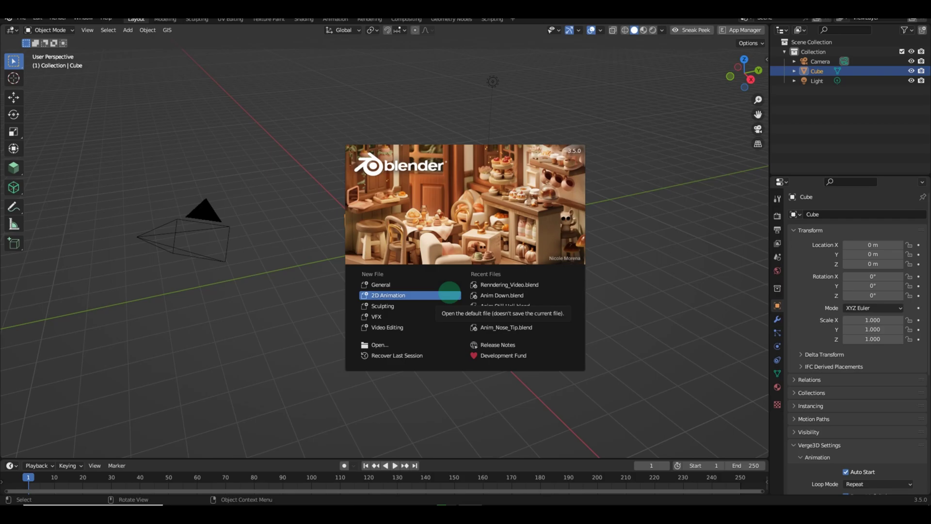
left_click(303, 162)
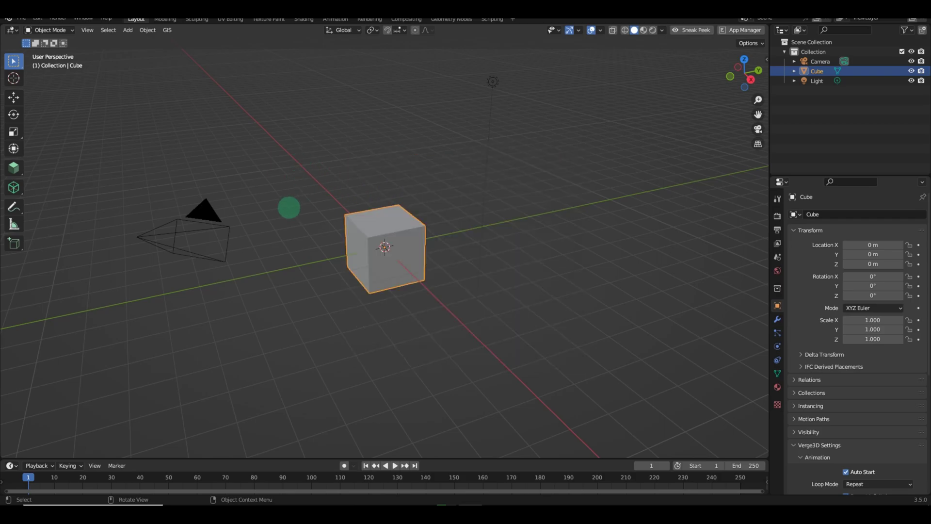
Turn the 3D viewport and the enlarged bottom timeline into Video Sequencer editors.
left_click(13, 30)
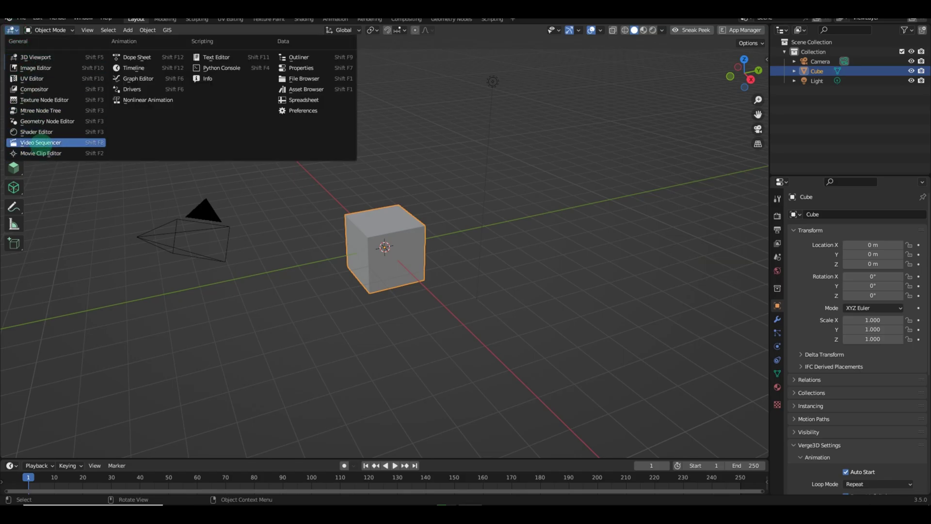
left_click(40, 142)
left_click_drag(144, 459, 151, 289)
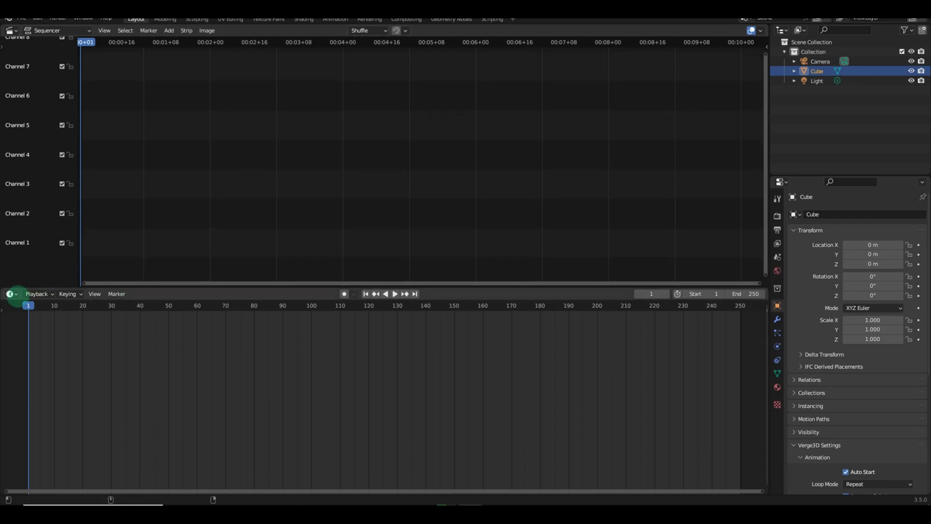
left_click(13, 294)
left_click(30, 404)
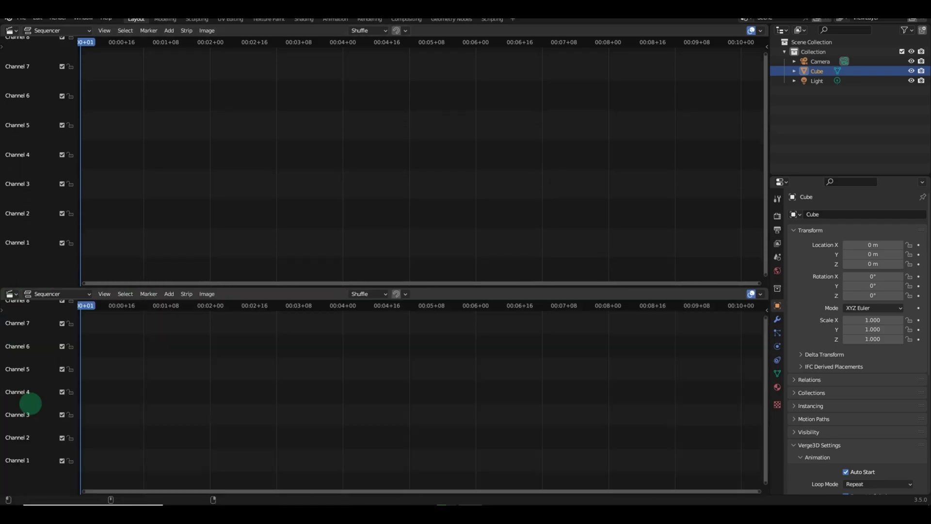
Set the top sequencer's View Type to Preview.
left_click(63, 30)
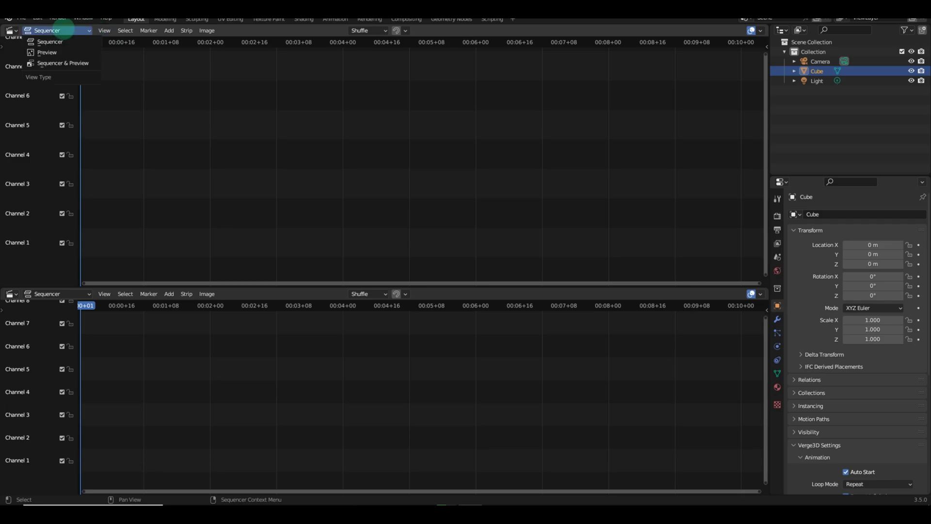
left_click(59, 52)
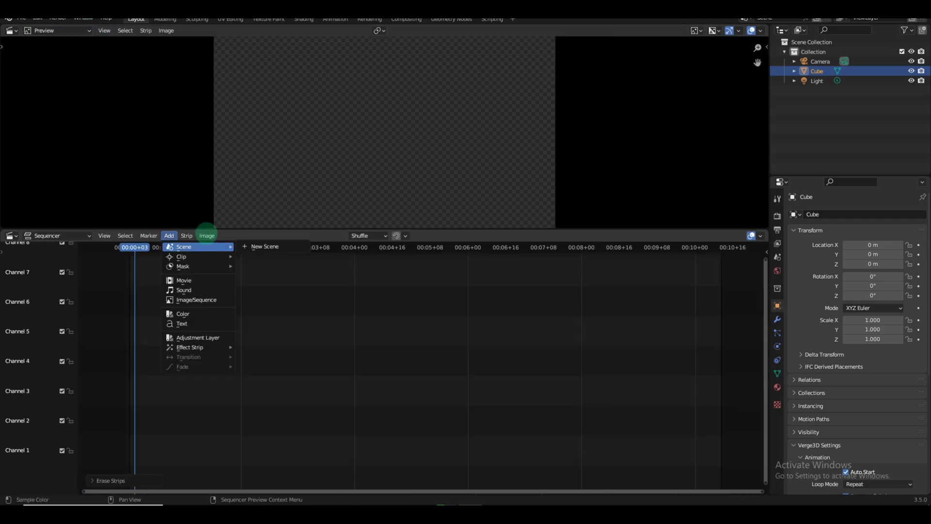
mouse_move(206, 235)
mouse_move(166, 235)
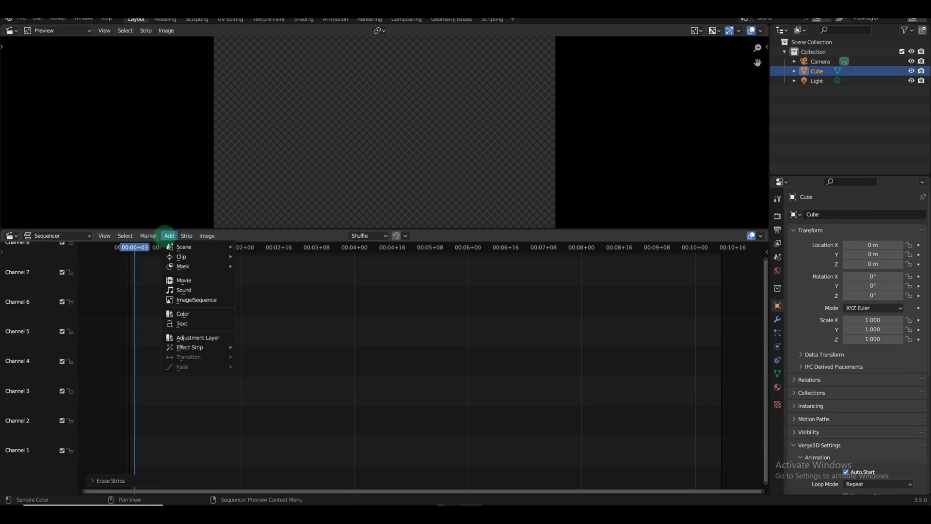
Add an Image/Sequence strip from the Camera3 folder, selecting all Camera_3 EXR frames.
left_click(197, 299)
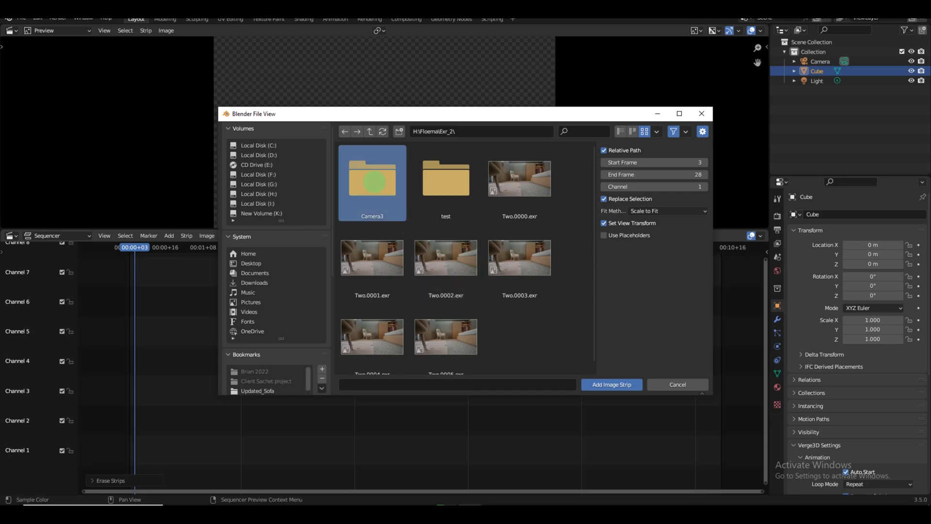
double_click(373, 181)
left_click(372, 180)
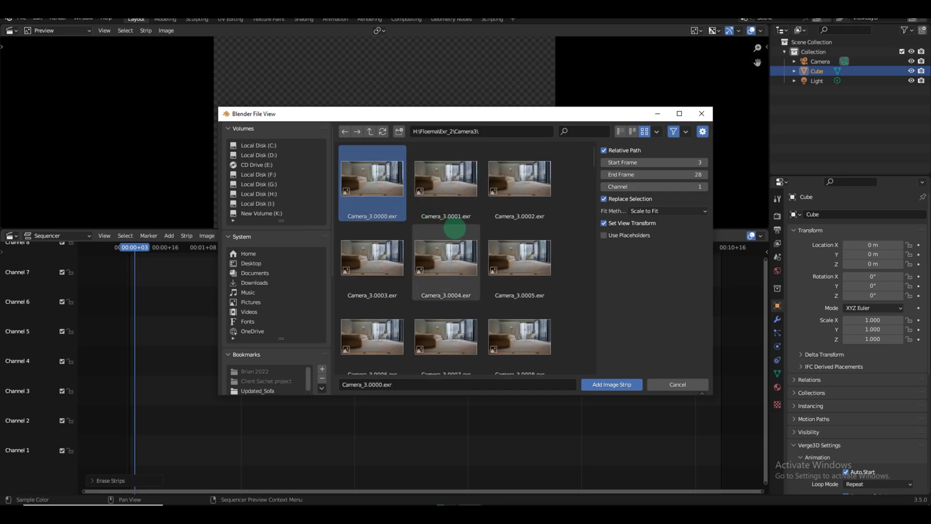
scroll(490, 257, "down", 10)
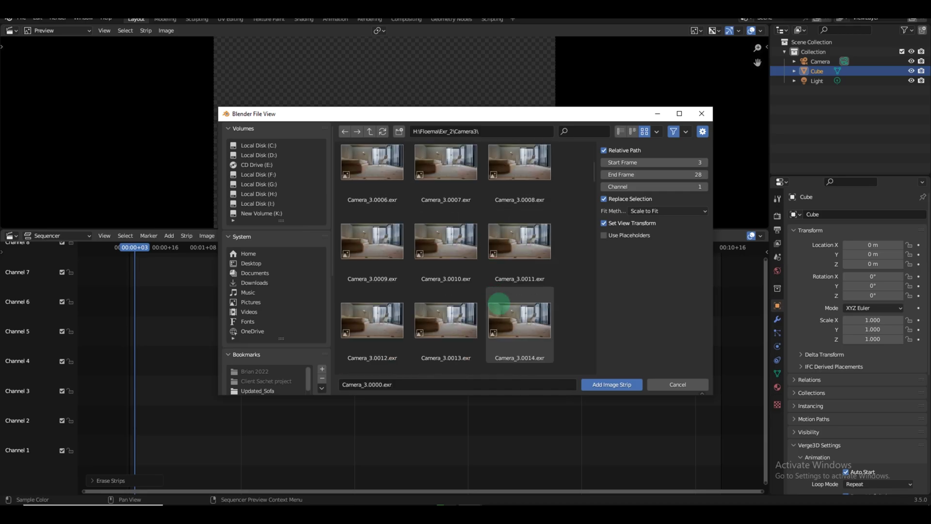
left_click_drag(592, 194, 598, 371)
key("a")
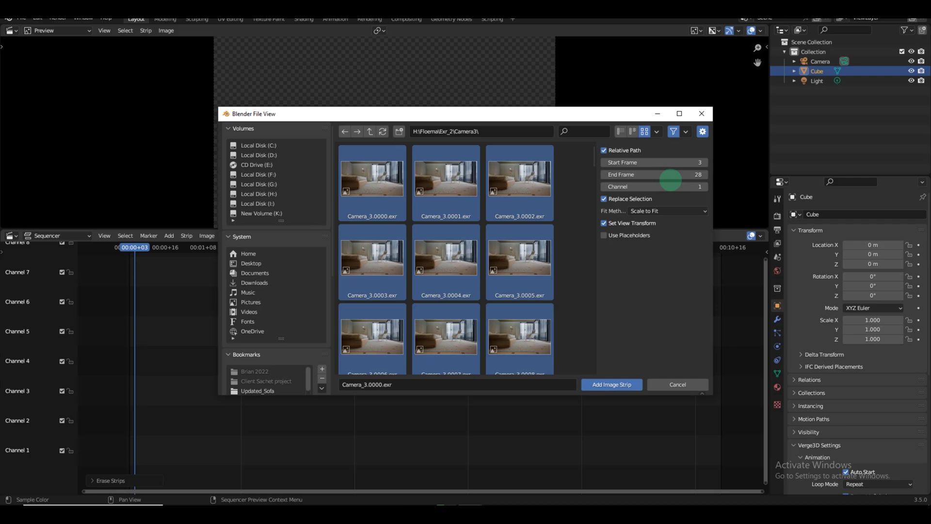
mouse_move(351, 511)
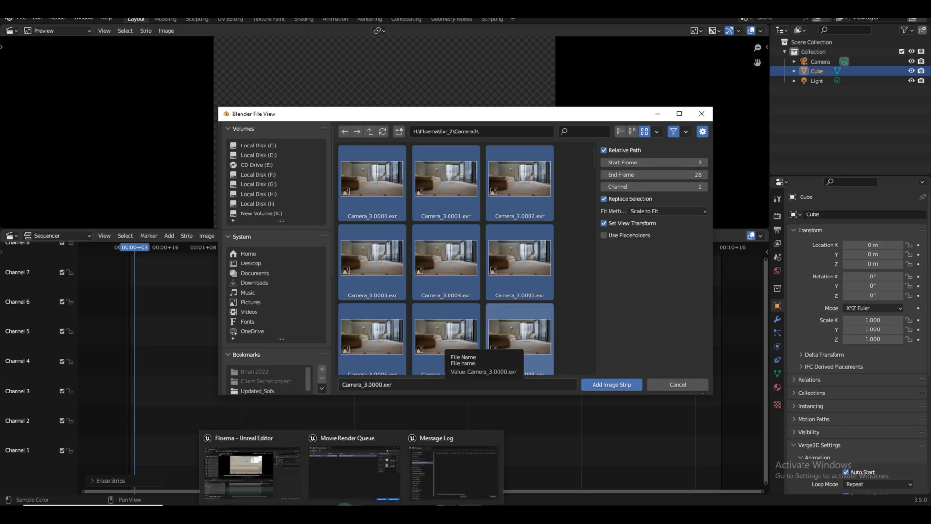
left_click(252, 473)
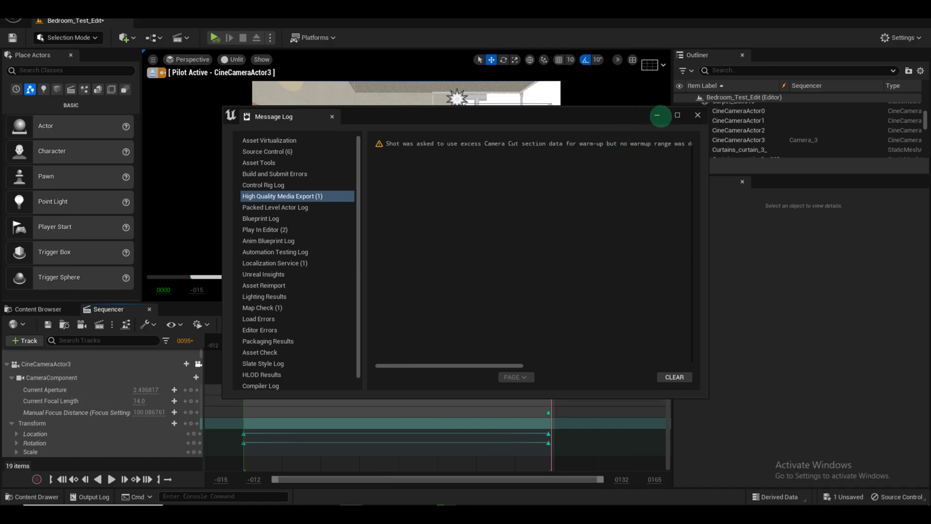
left_click(658, 115)
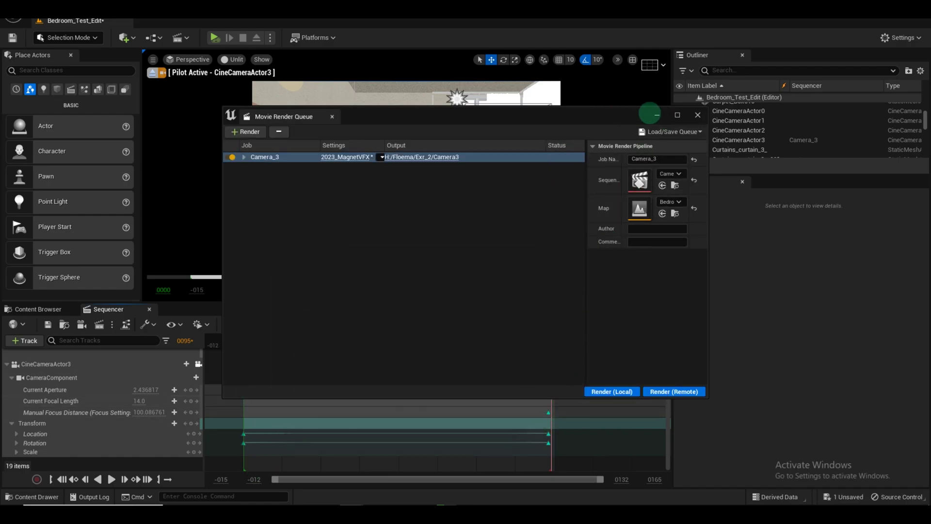
left_click(656, 115)
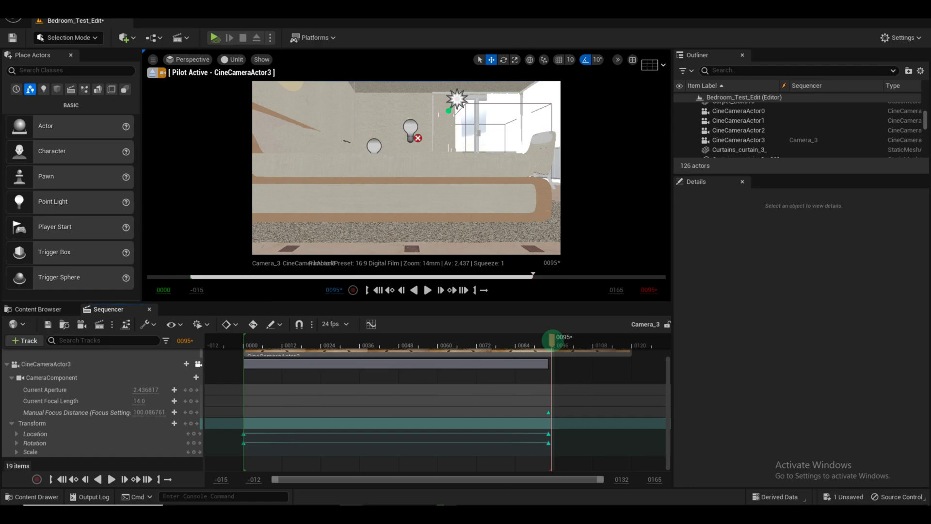
key("alt+Tab")
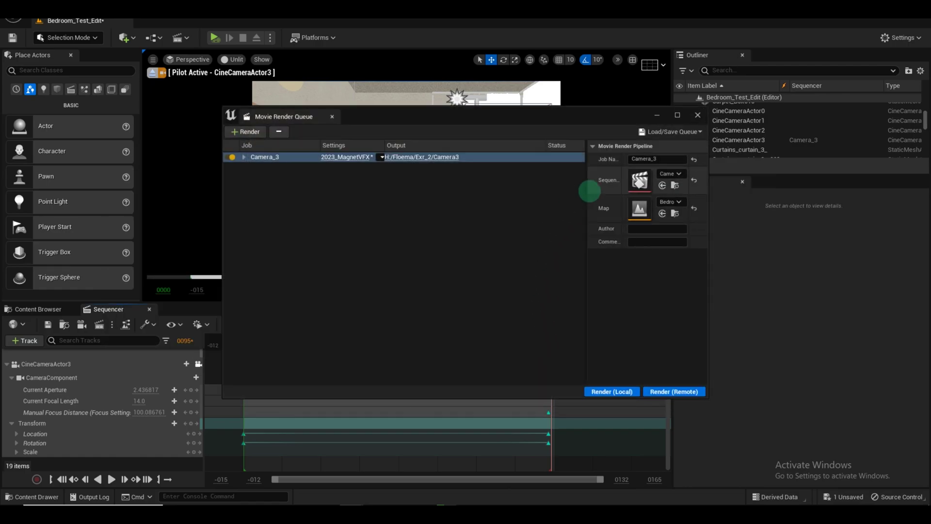
key("alt+Tab")
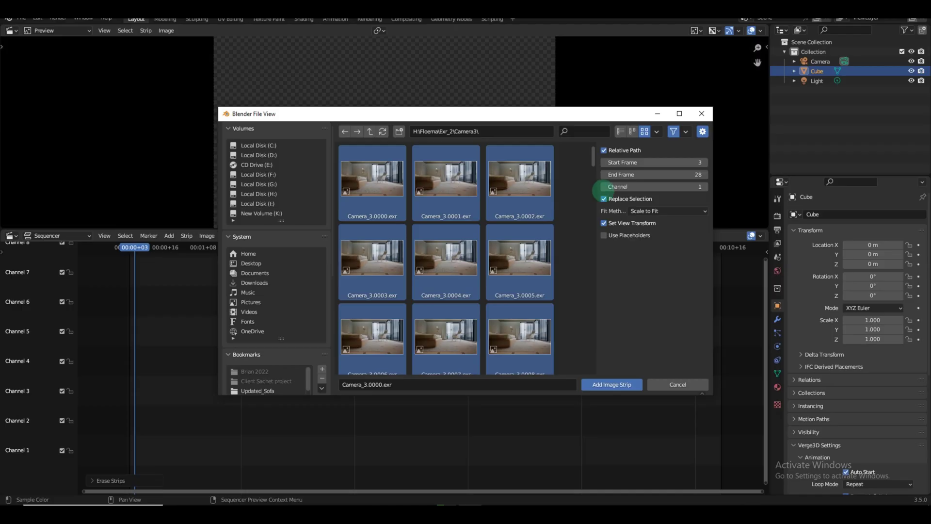
Add the EXR sequence as an image strip spanning frames 0 to 95.
left_click(671, 174)
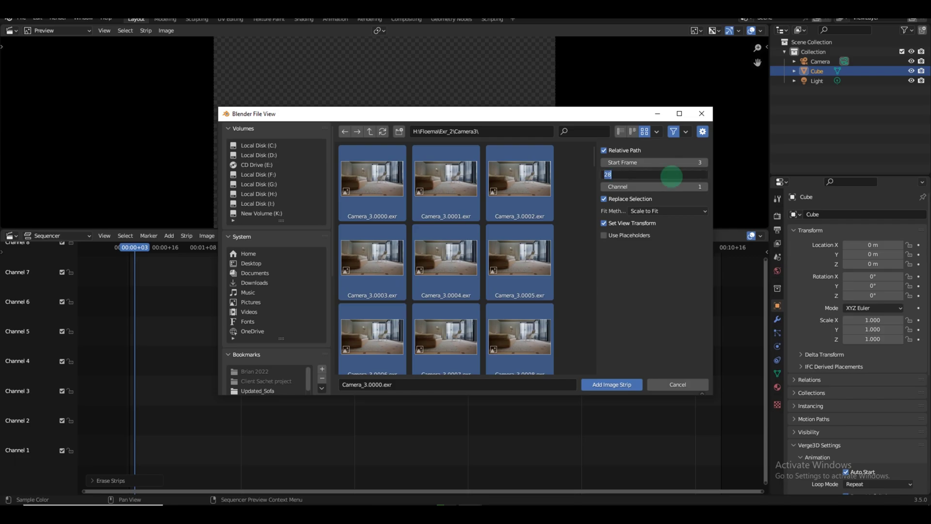
type("95")
key("Return")
left_click(673, 162)
type("0")
key("Return")
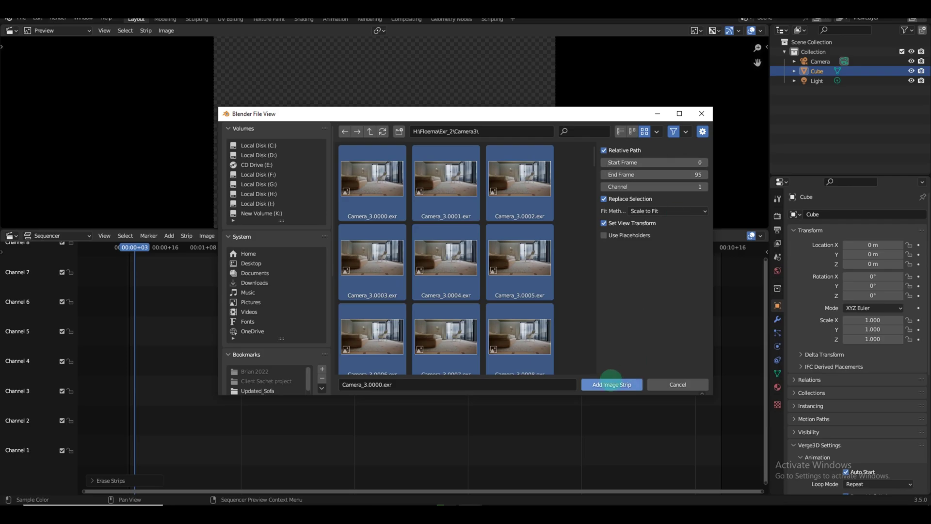
left_click(604, 385)
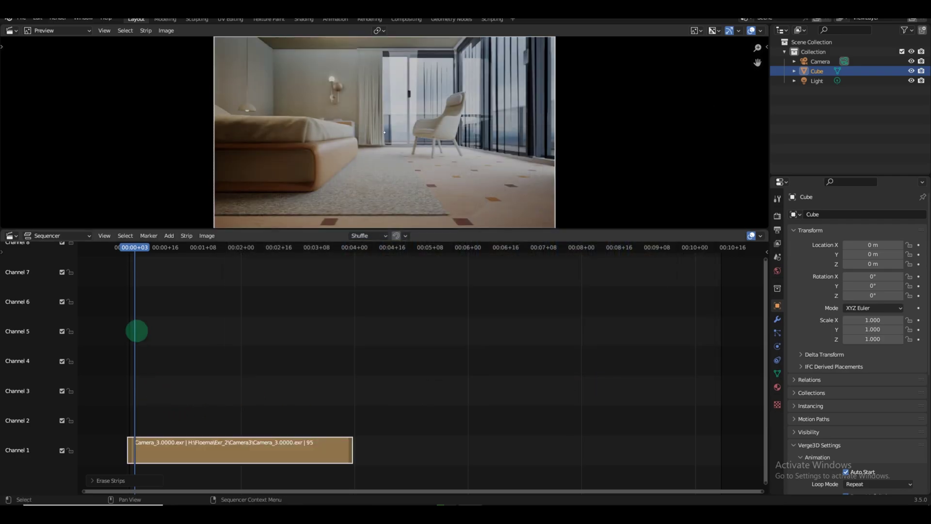
Jump to the first frame and play back the imported Camera_3 sequence.
key("shift+Left")
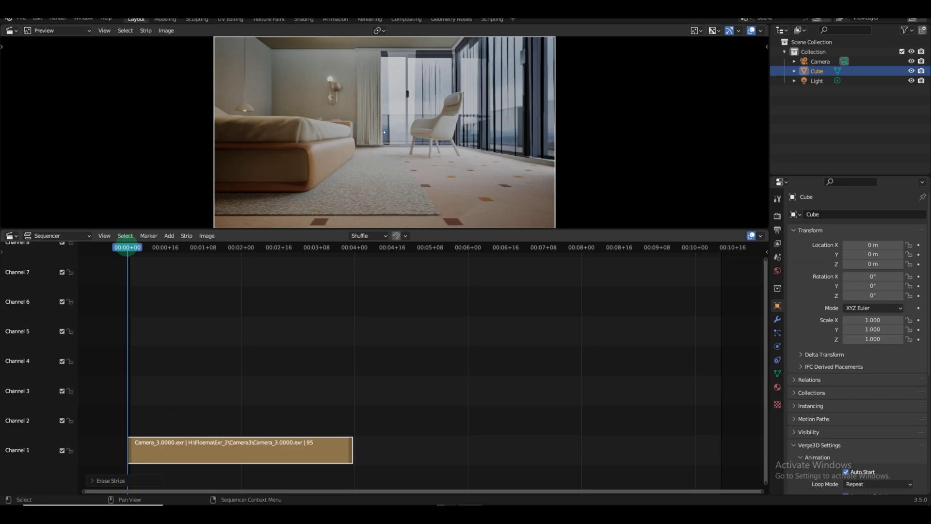
key("space")
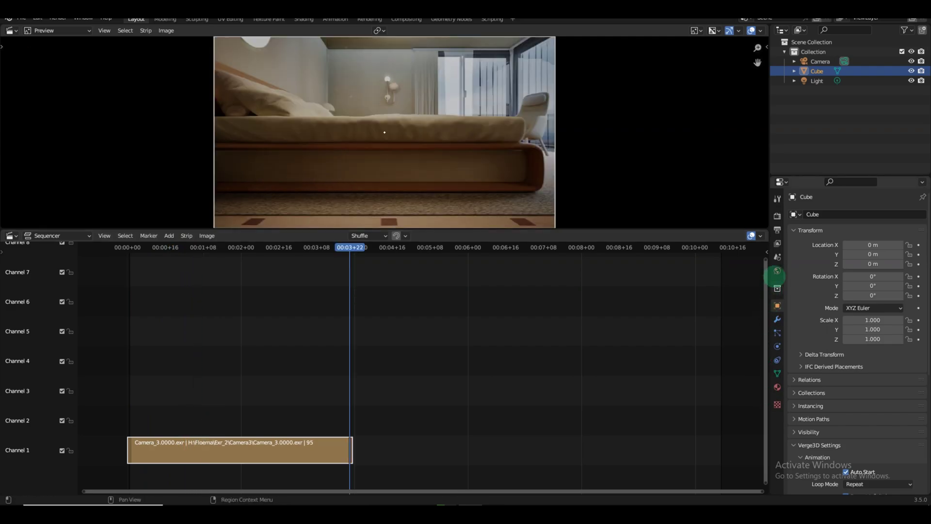
left_click(777, 230)
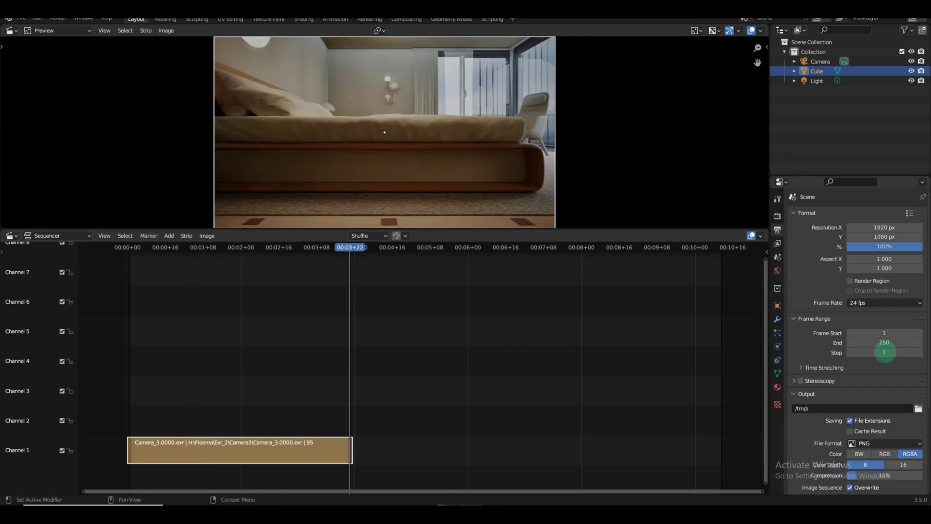
Point the render output to a newly created RoomCam3 folder in C:\tmp.
scroll(868, 364, "down", 4)
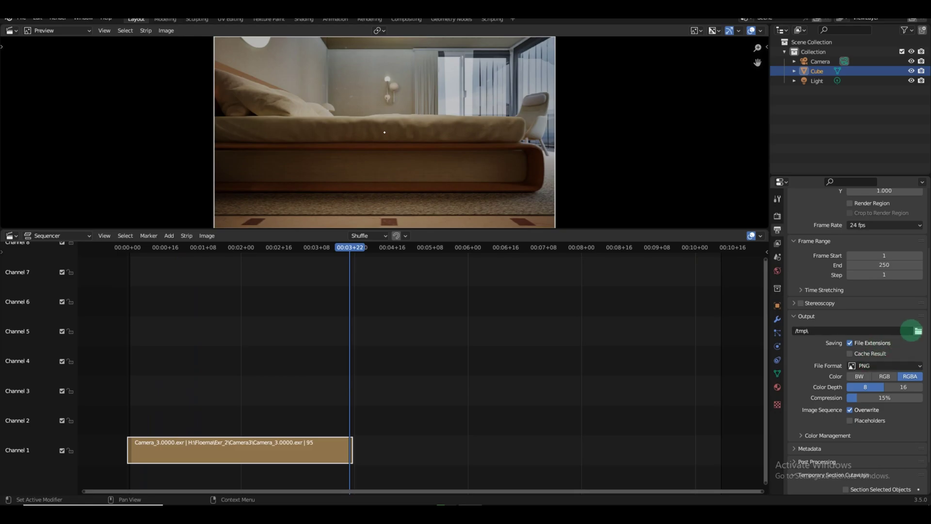
left_click(918, 330)
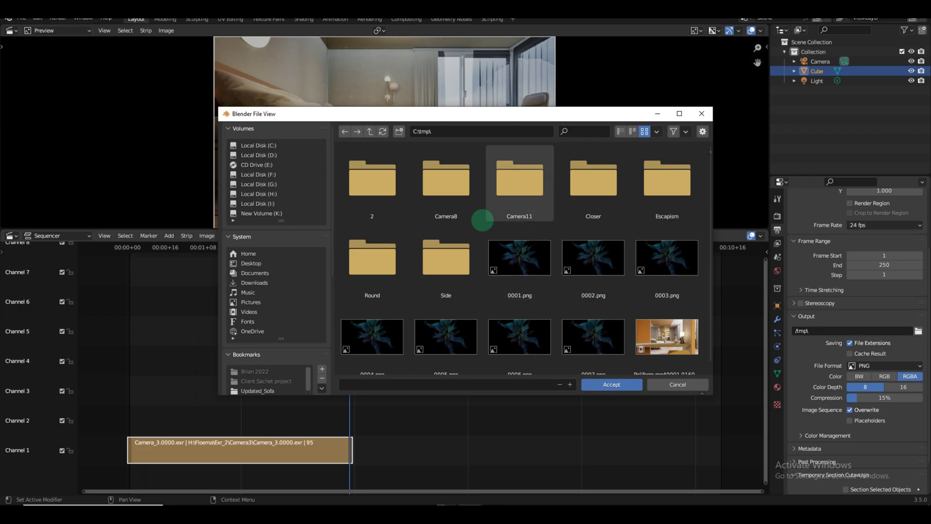
left_click(399, 131)
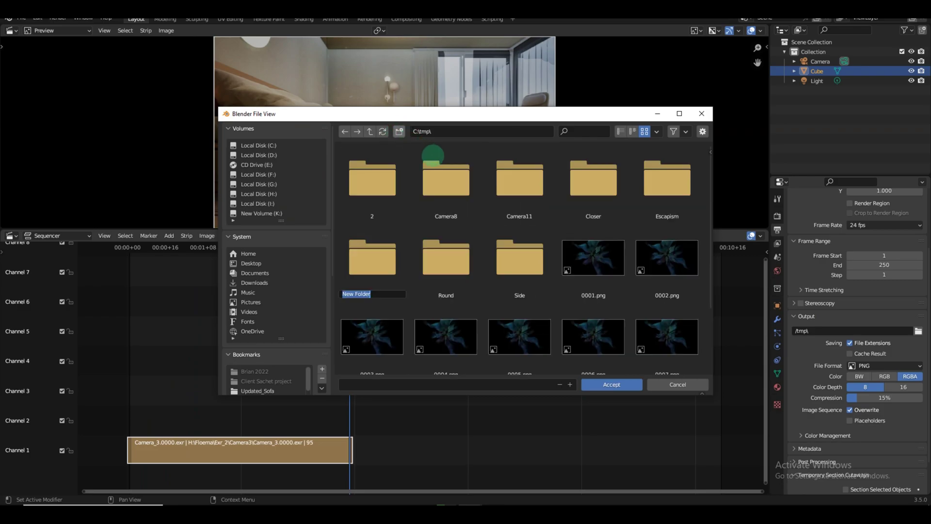
type("RoomCam3")
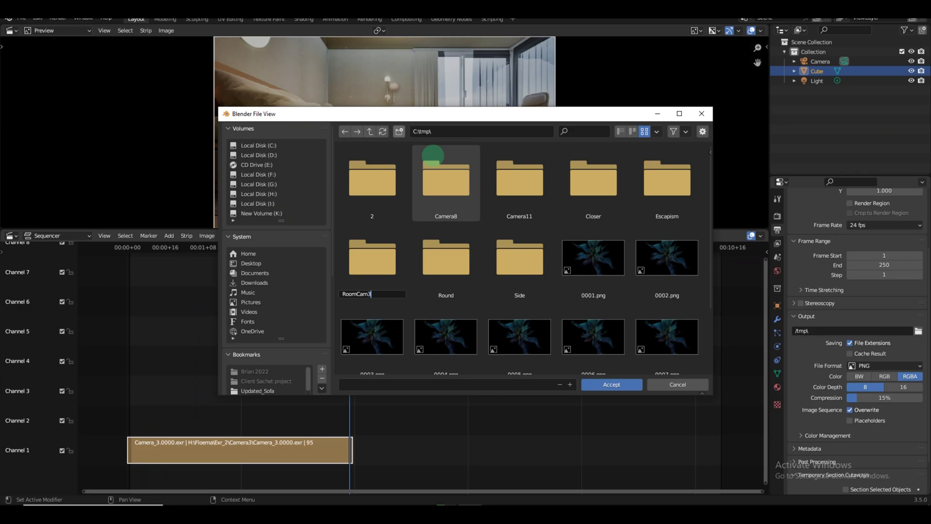
key("Return")
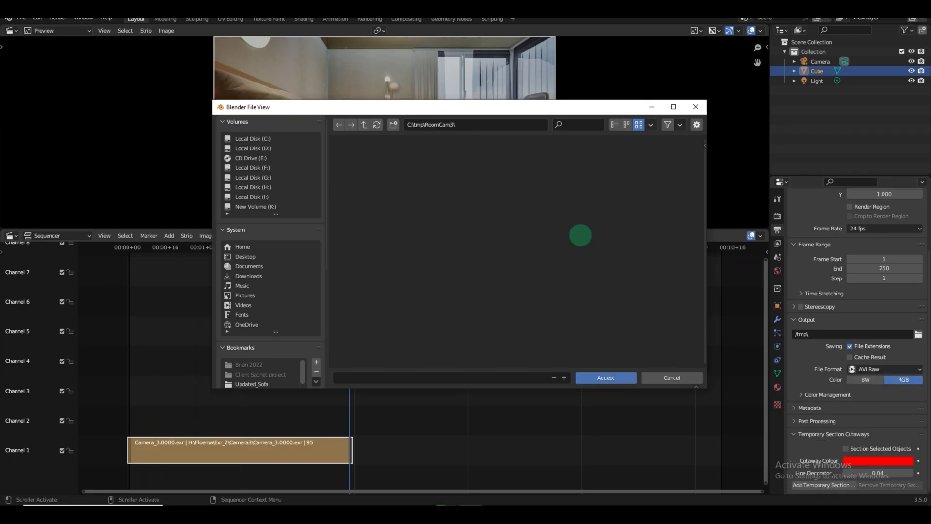
left_click(621, 376)
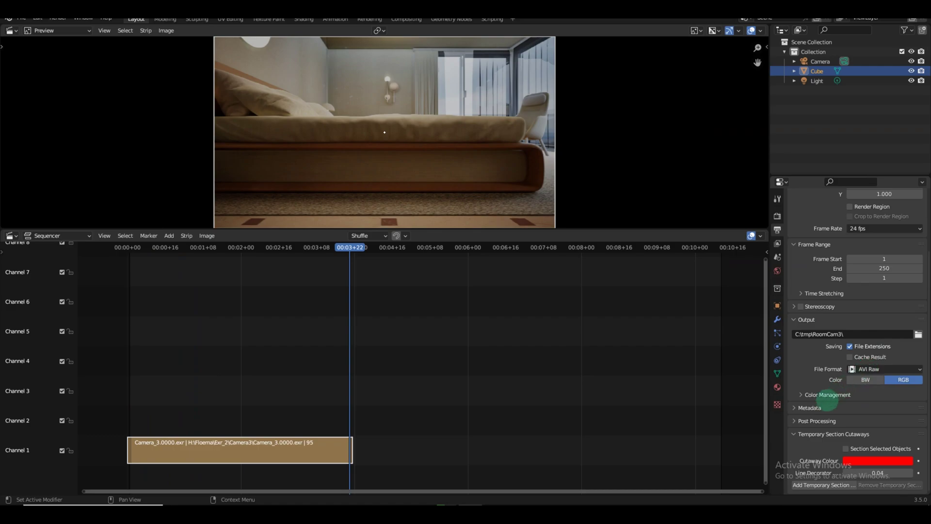
Switch the output format to FFmpeg Video with an MPEG-4 container.
left_click(886, 369)
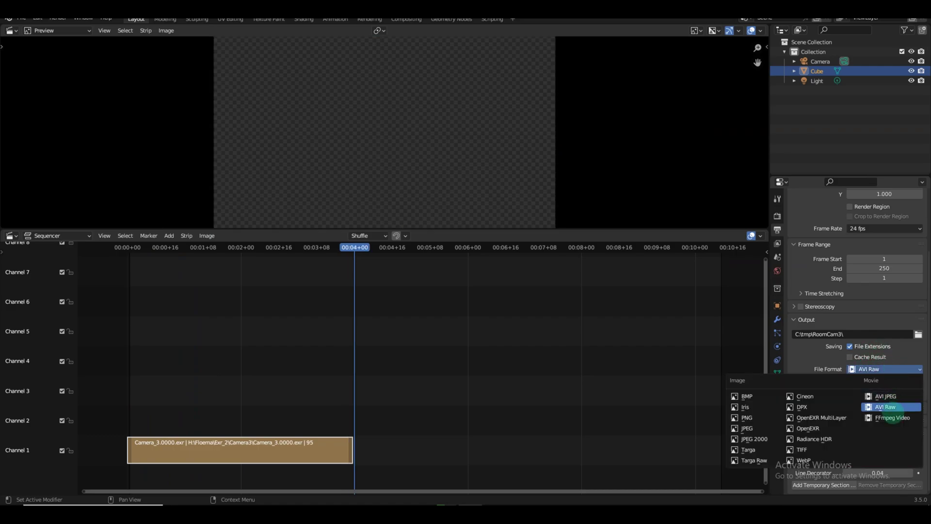
left_click(893, 413)
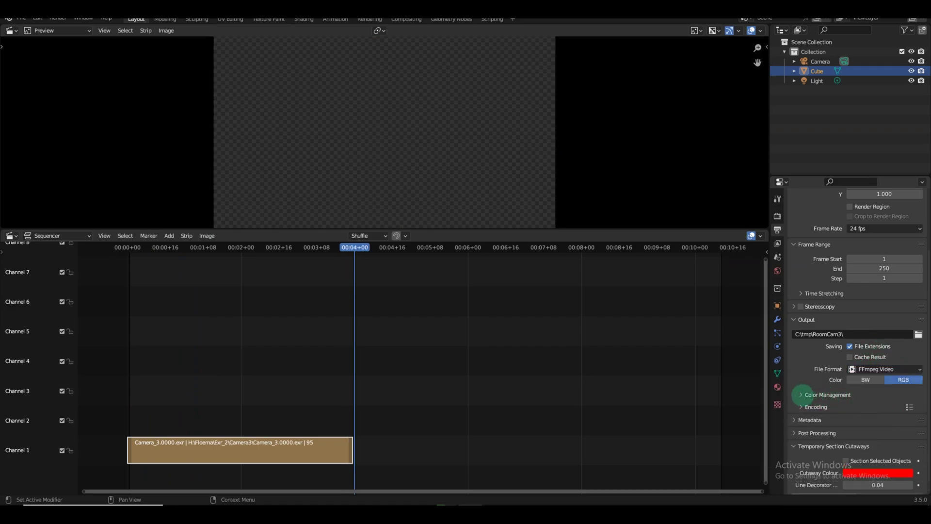
left_click(798, 407)
left_click(859, 421)
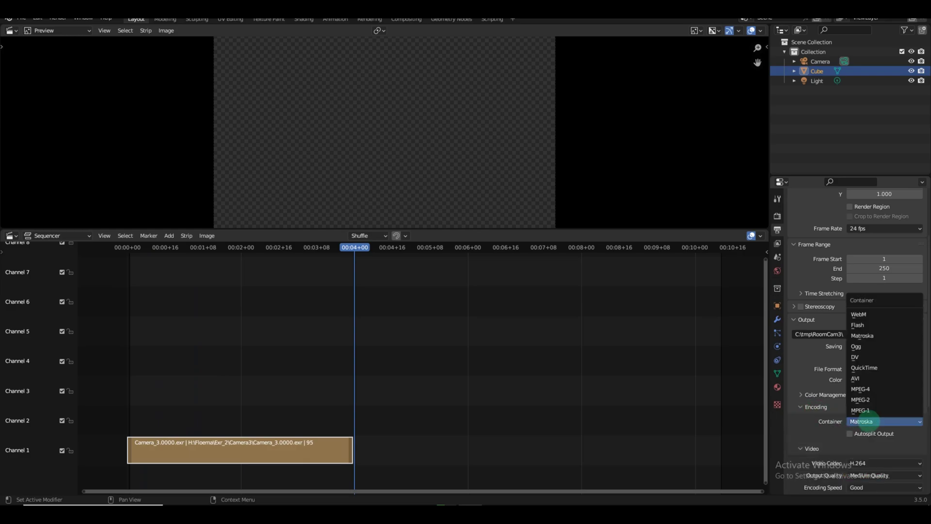
left_click(860, 389)
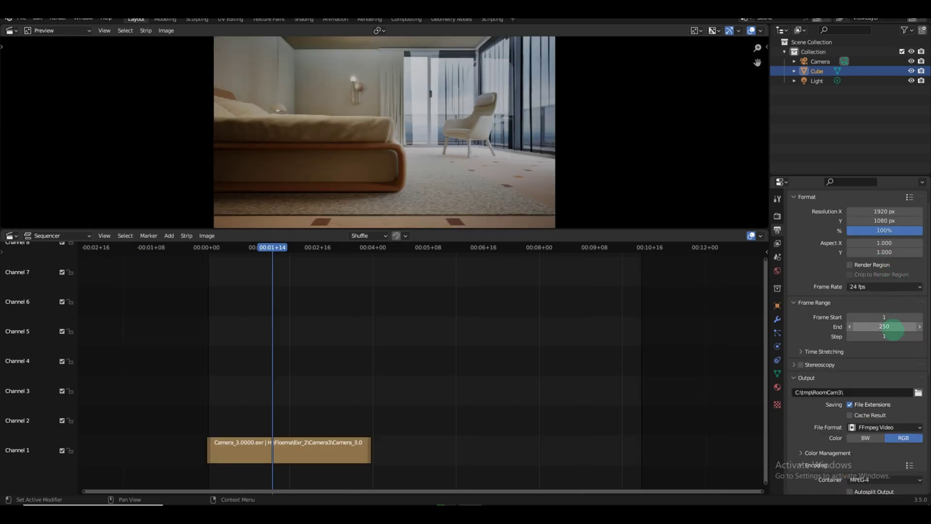
Set the frame range End to 94.
left_click(893, 330)
type("100")
key("Return")
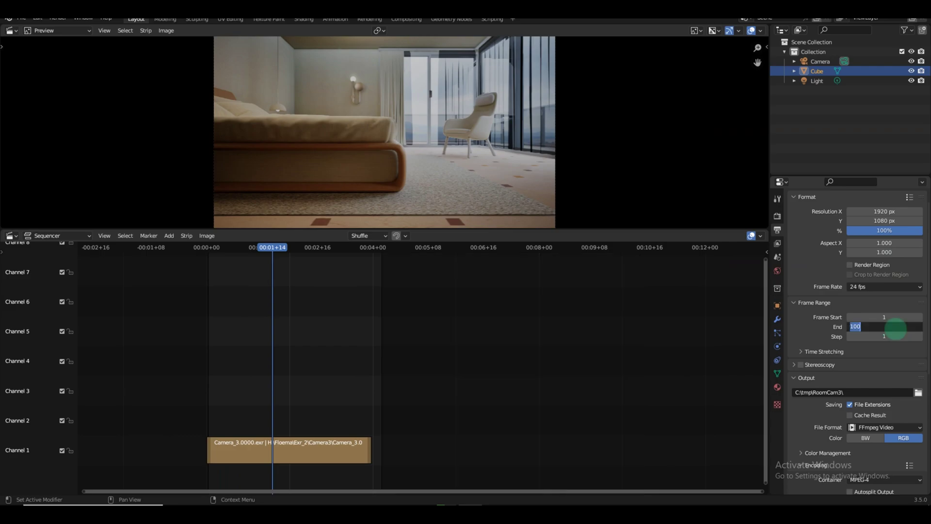
left_click(895, 329)
type("80")
key("Return")
left_click_drag(894, 327, 903, 326)
left_click(883, 327)
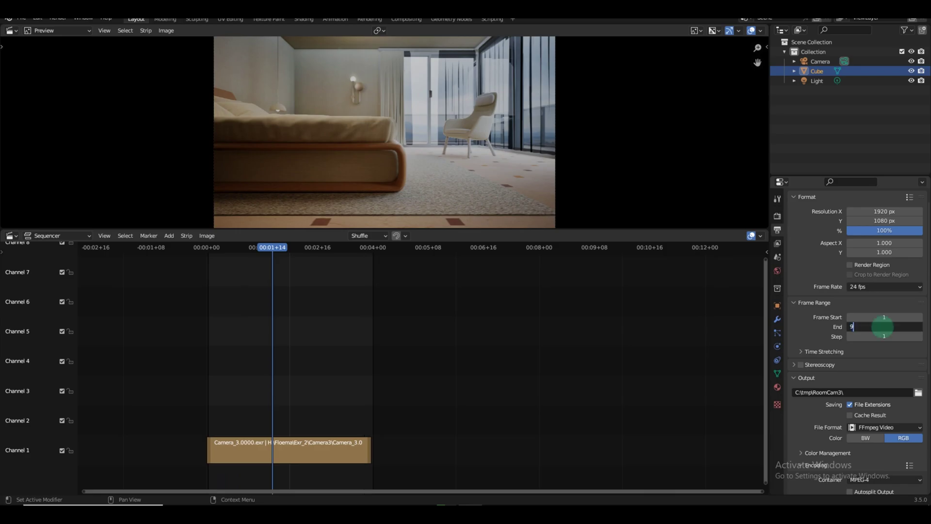
key("Return")
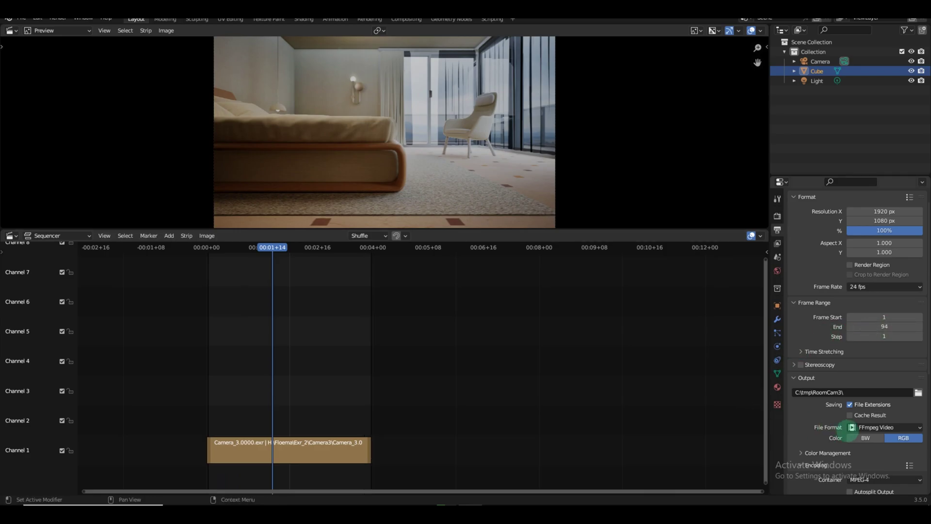
Set the H.264 encoding speed to Good.
scroll(854, 426, "down", 3)
key("shift+Left")
scroll(862, 416, "down", 4)
left_click(884, 410)
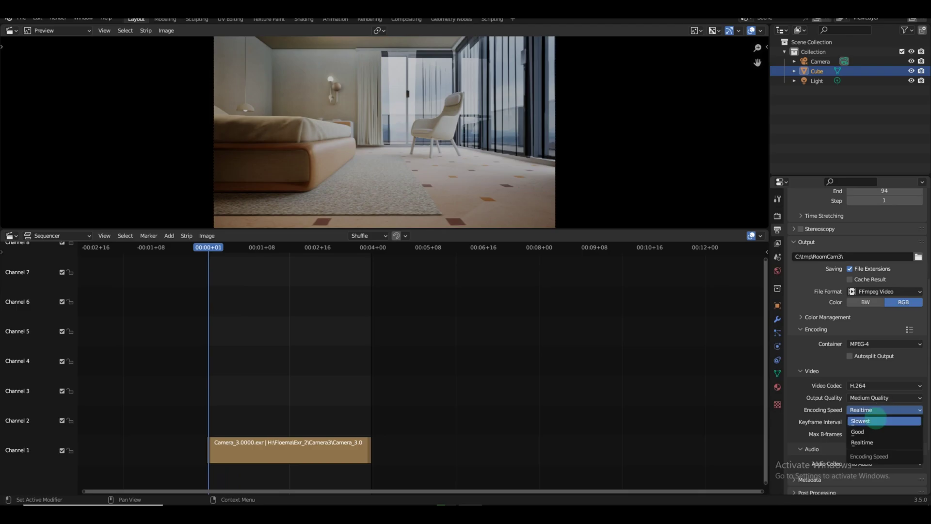
left_click(858, 432)
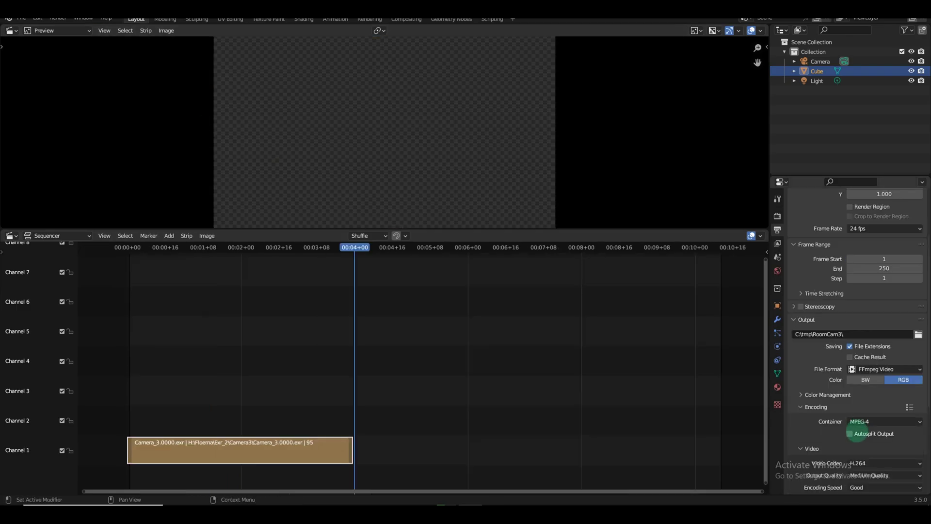
scroll(856, 433, "down", 3)
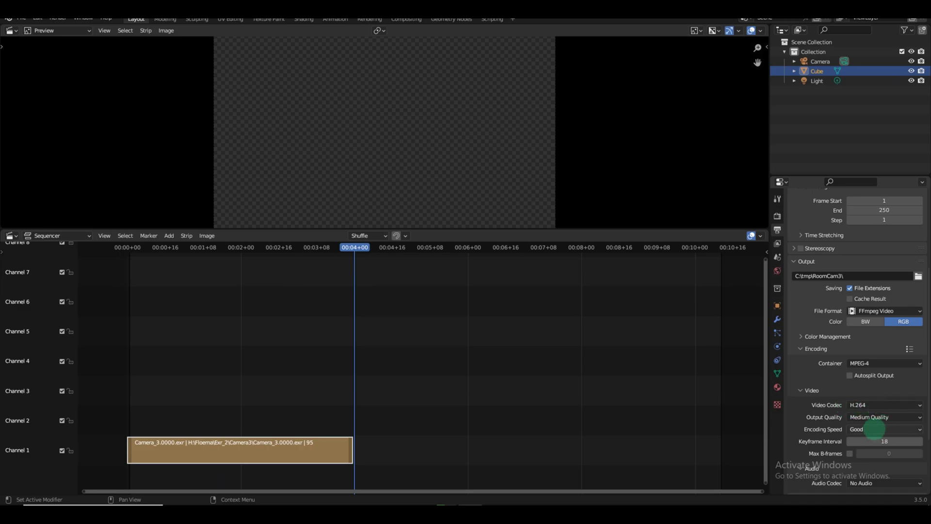
scroll(873, 426, "down", 2)
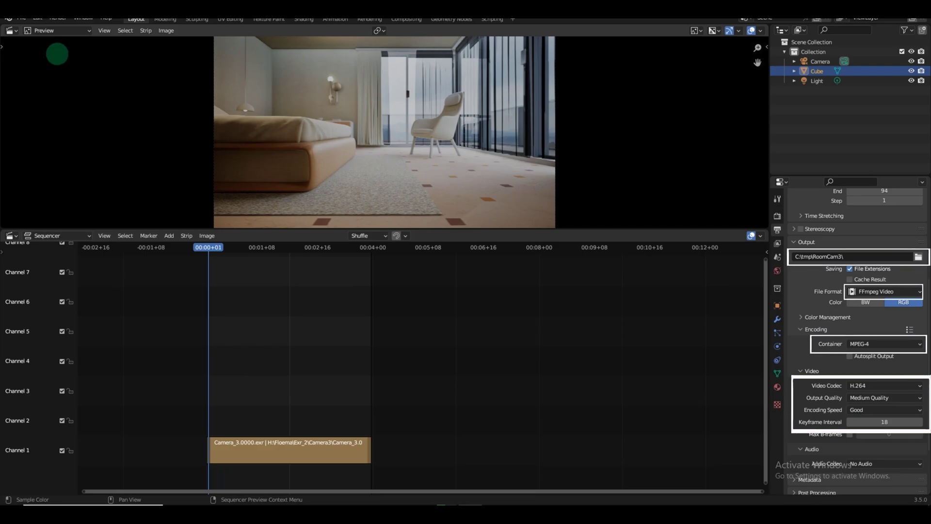
left_click(54, 18)
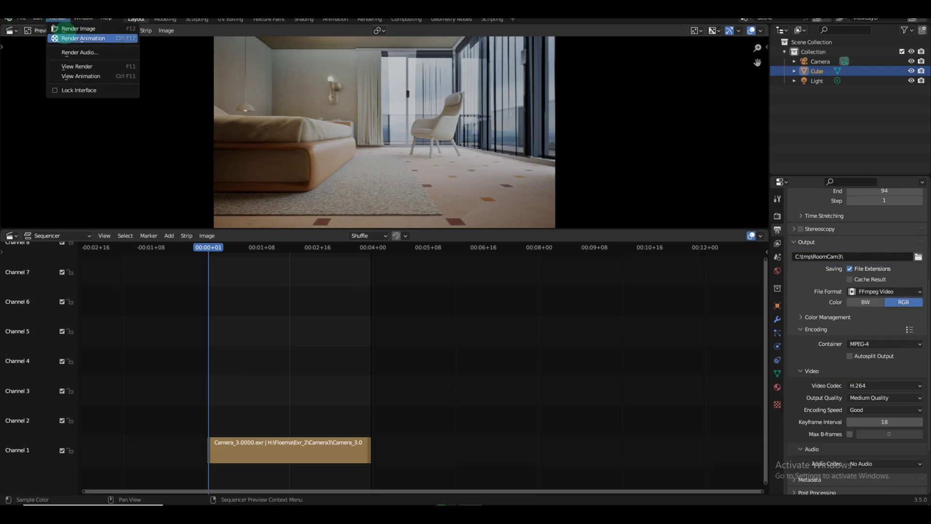
Render the animation so the bedroom sequence frames appear in the Render Result window.
left_click(65, 28)
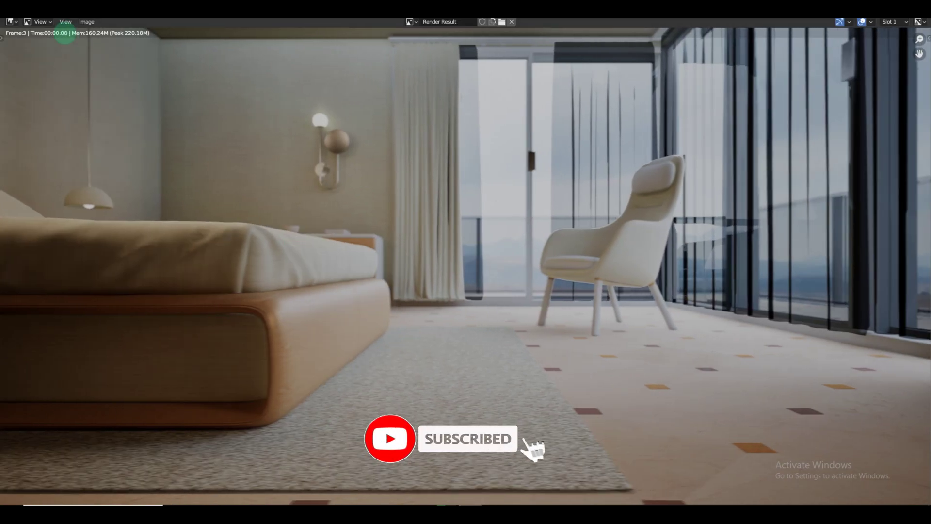
scroll(334, 246, "down", 3)
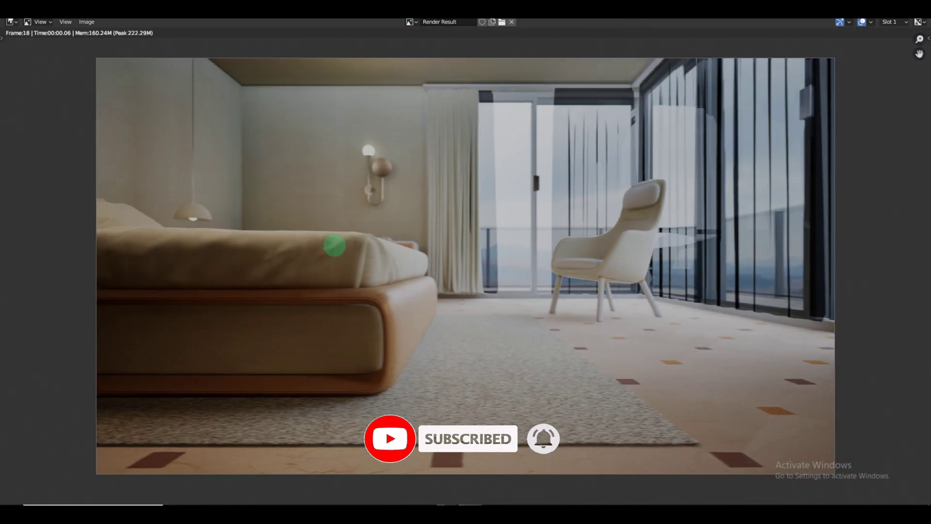